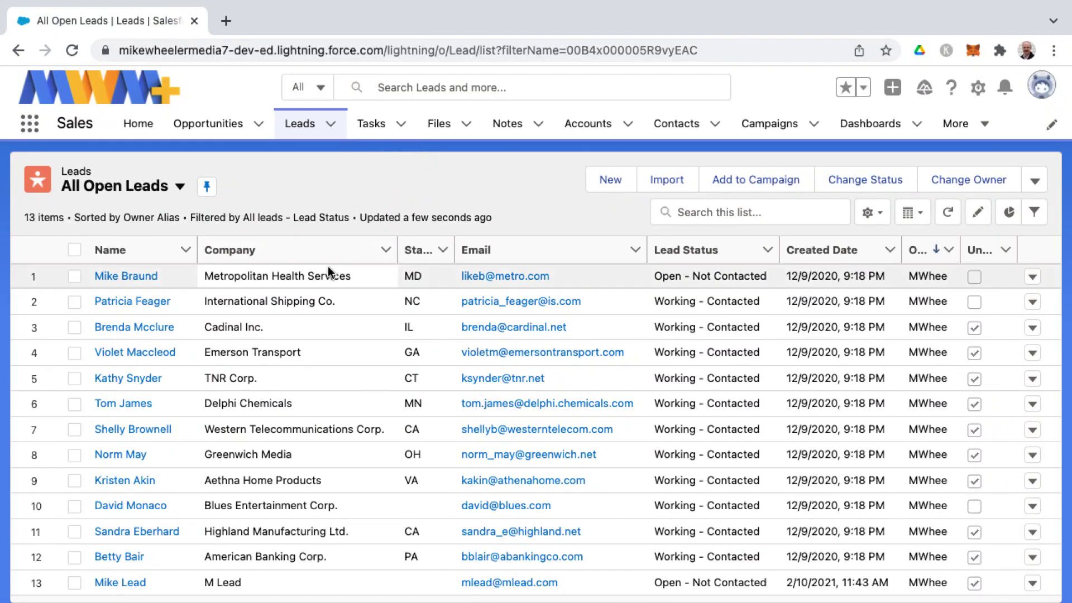
Select the first three leads' Company cells in turn, then bring up the list view controls menu
{"action": "left_click", "coordinate": [325, 276]}
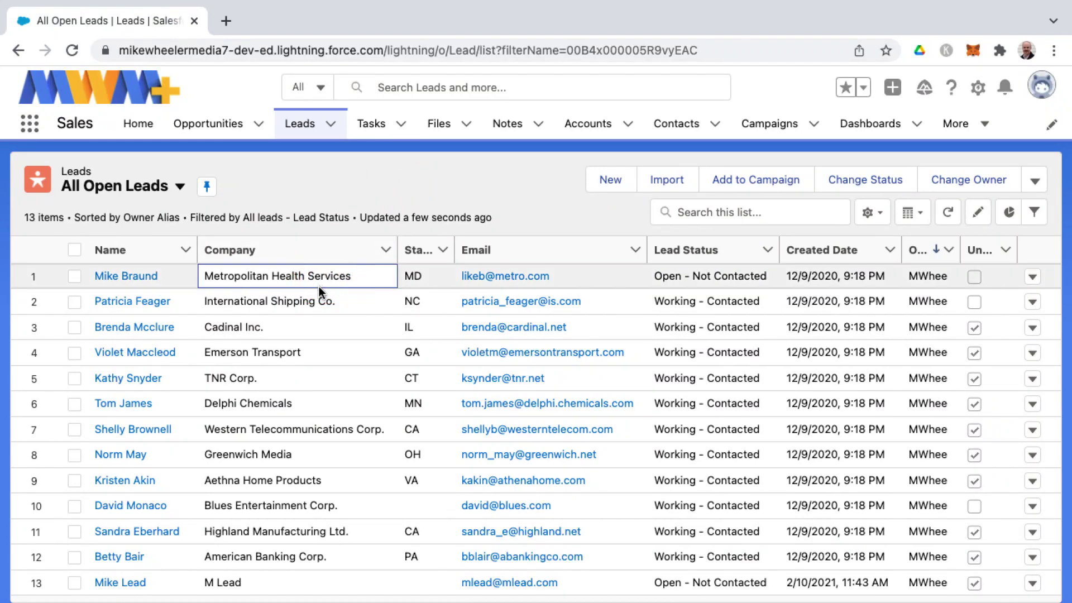
{"action": "left_click", "coordinate": [310, 301]}
{"action": "left_click", "coordinate": [295, 328]}
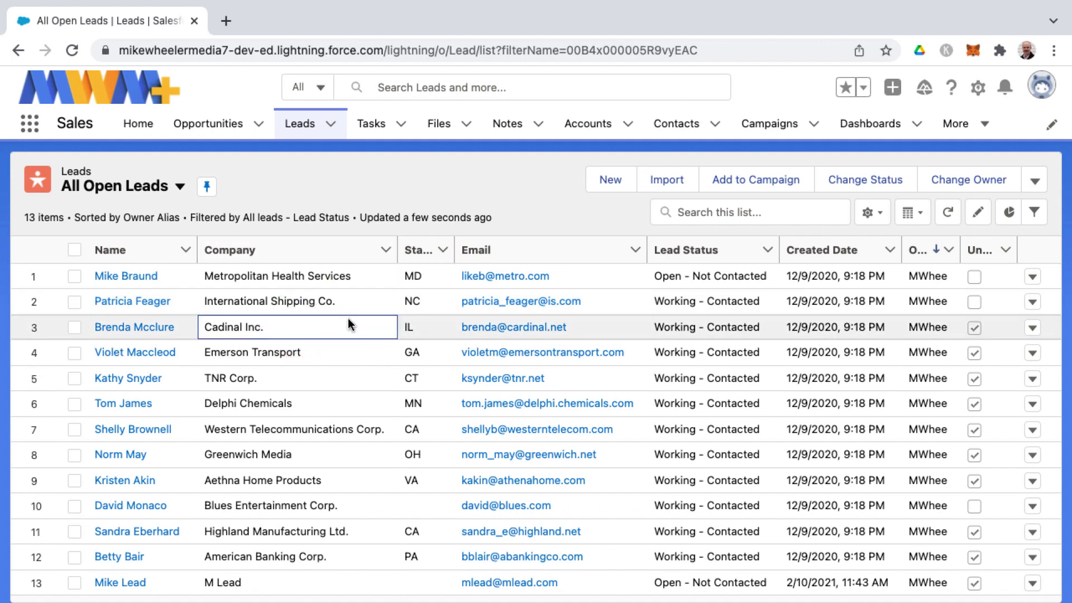
{"action": "left_click", "coordinate": [596, 210]}
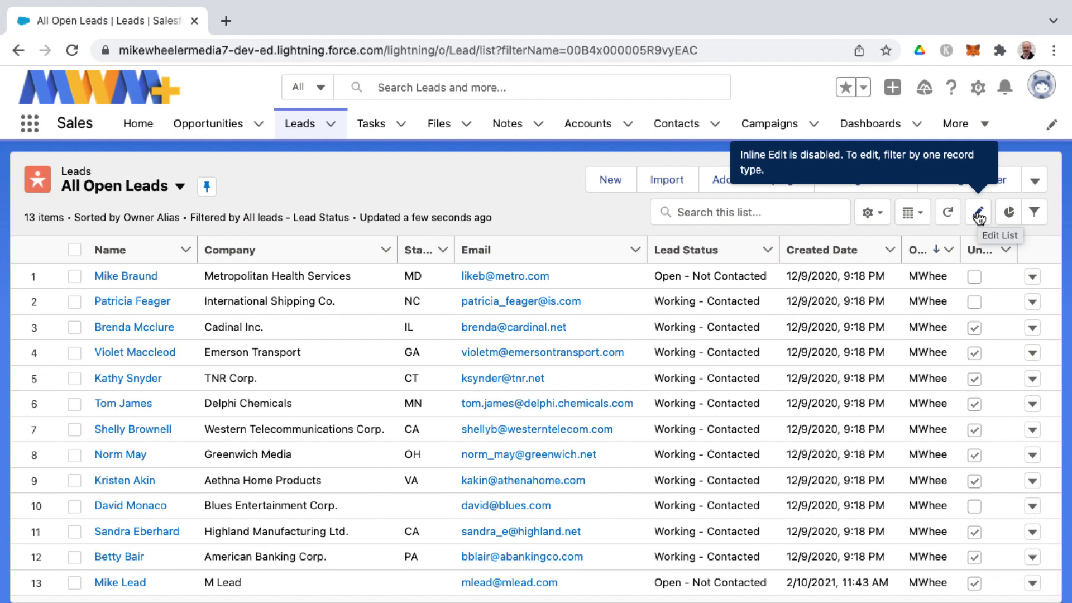
{"action": "left_click", "coordinate": [574, 210]}
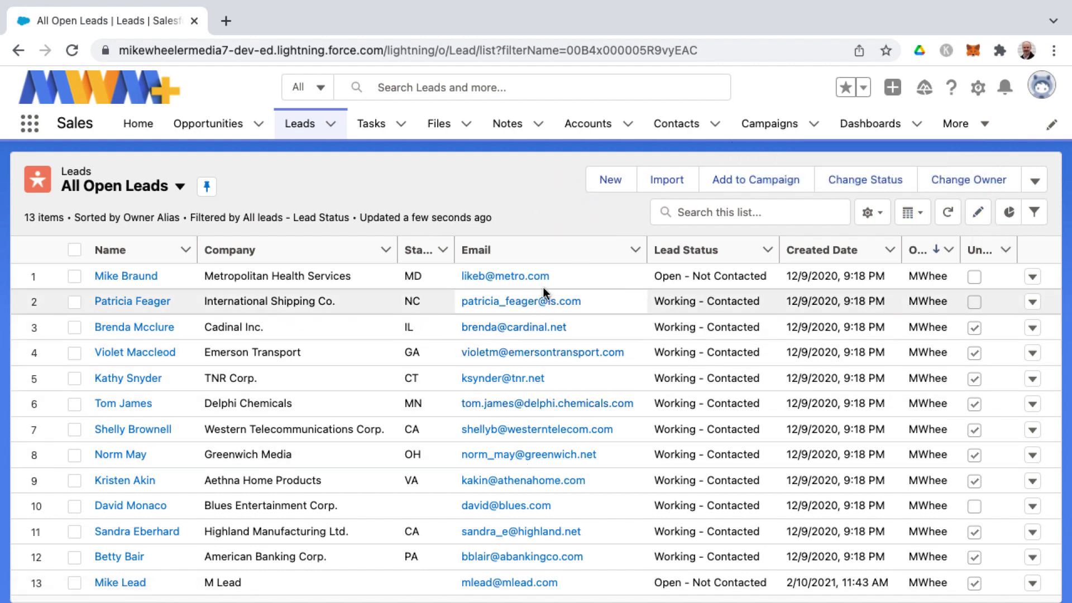
{"action": "left_click", "coordinate": [559, 197]}
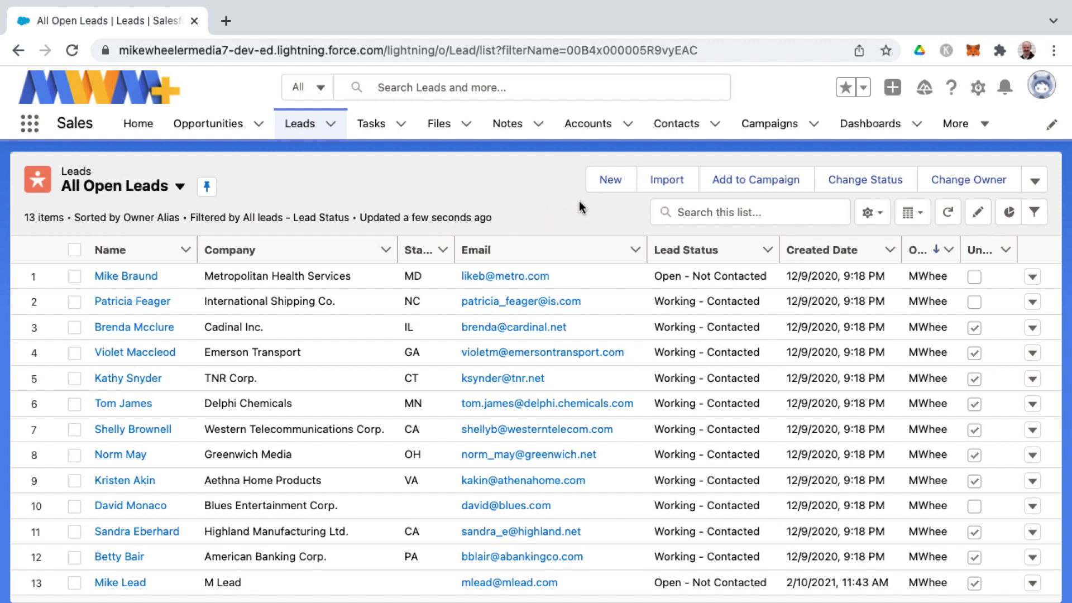
Add Lead Record Type to the list view's visible fields
{"action": "left_click", "coordinate": [870, 213]}
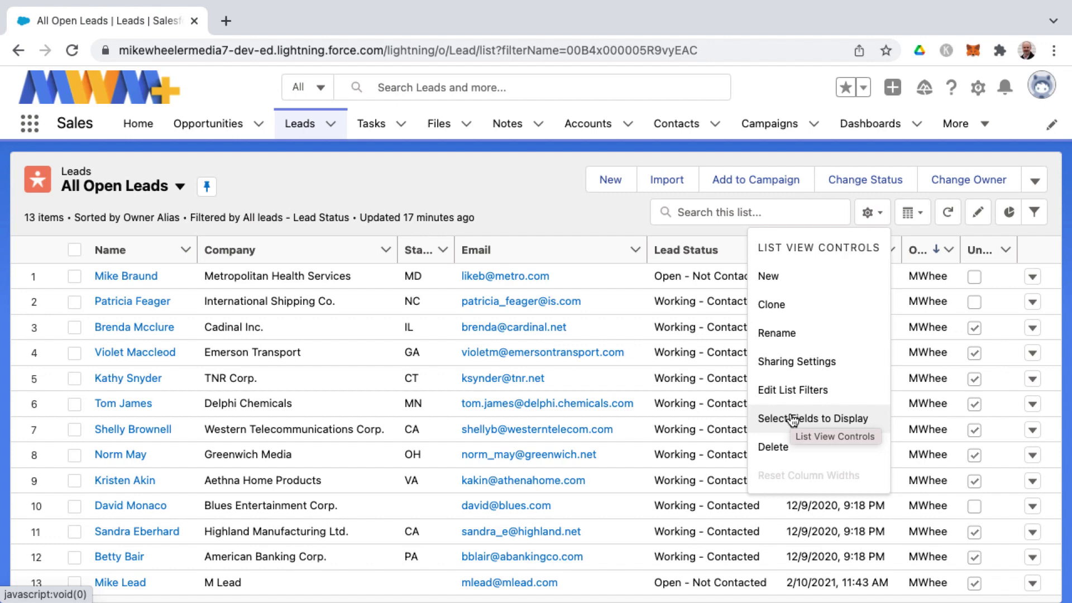
{"action": "left_click", "coordinate": [792, 419]}
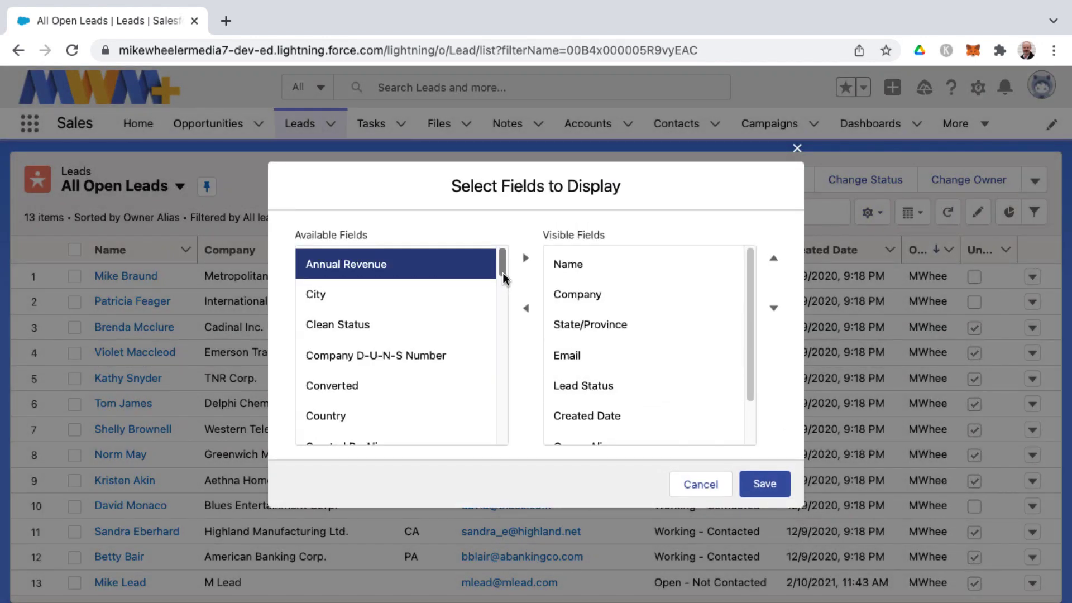
{"action": "left_click_drag", "start_coordinate": [504, 277], "coordinate": [507, 384]}
{"action": "left_click", "coordinate": [363, 306]}
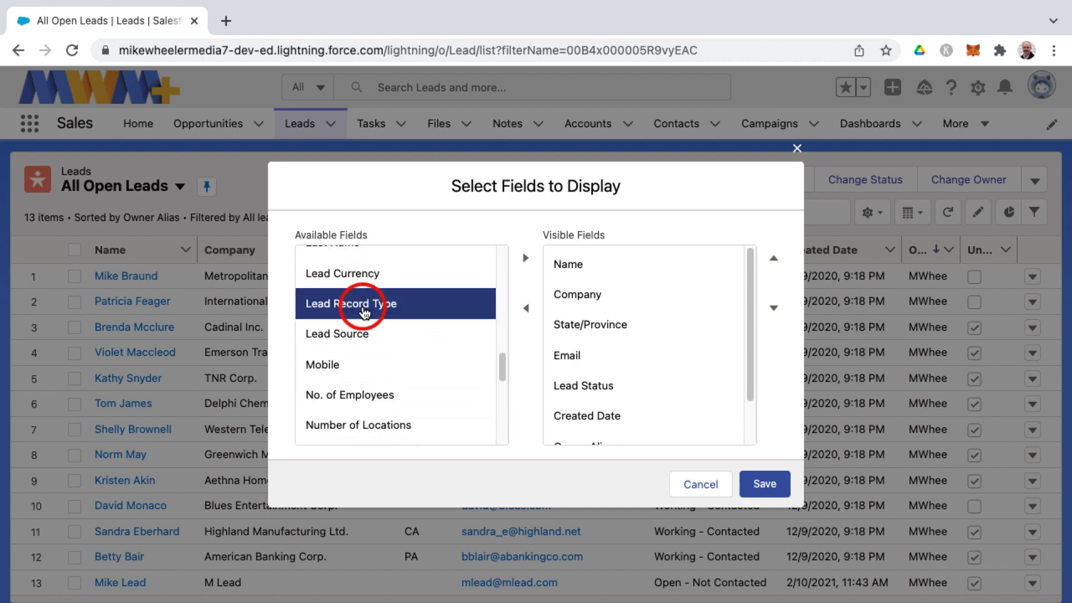
{"action": "left_click", "coordinate": [525, 258]}
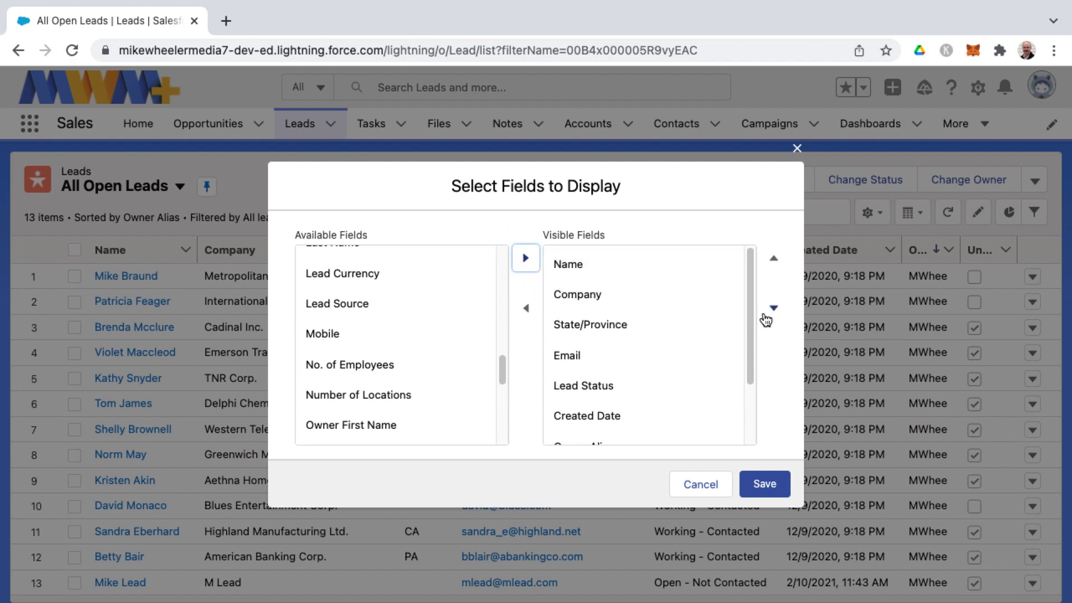
{"action": "left_click_drag", "start_coordinate": [750, 316], "coordinate": [750, 372]}
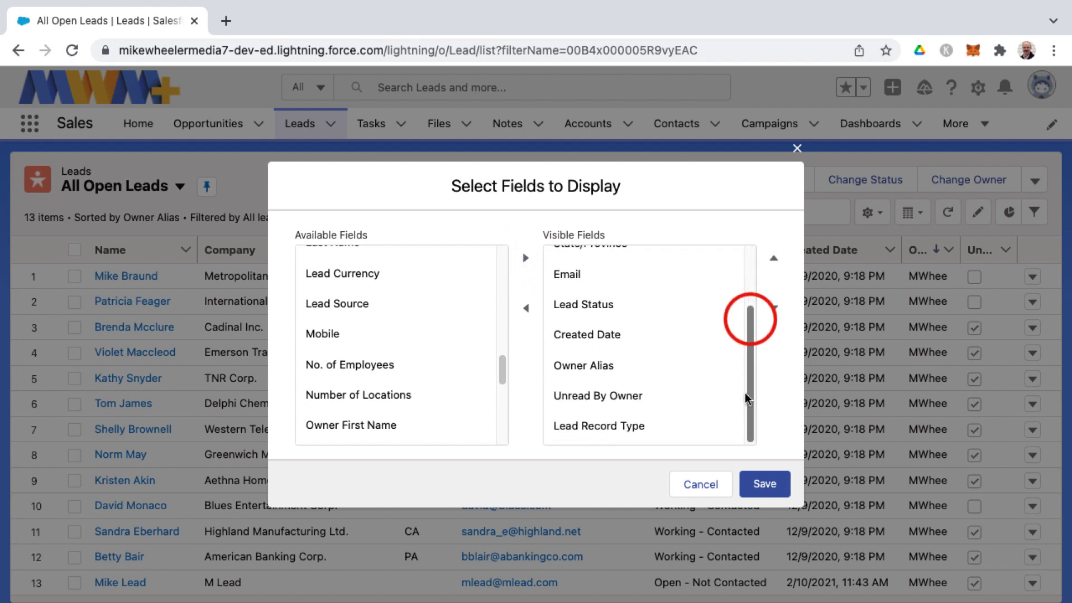
Move Lead Record Type up to sit right after Company and save the column layout
{"action": "left_click", "coordinate": [625, 427]}
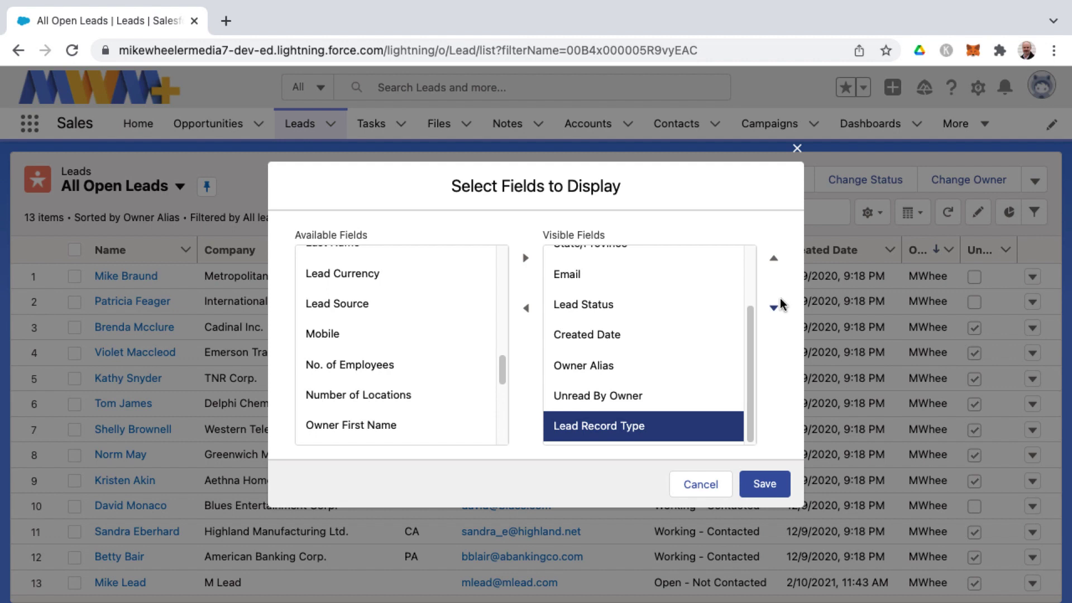
{"action": "left_click", "coordinate": [773, 260]}
{"action": "left_click", "coordinate": [774, 261]}
{"action": "left_click", "coordinate": [774, 260]}
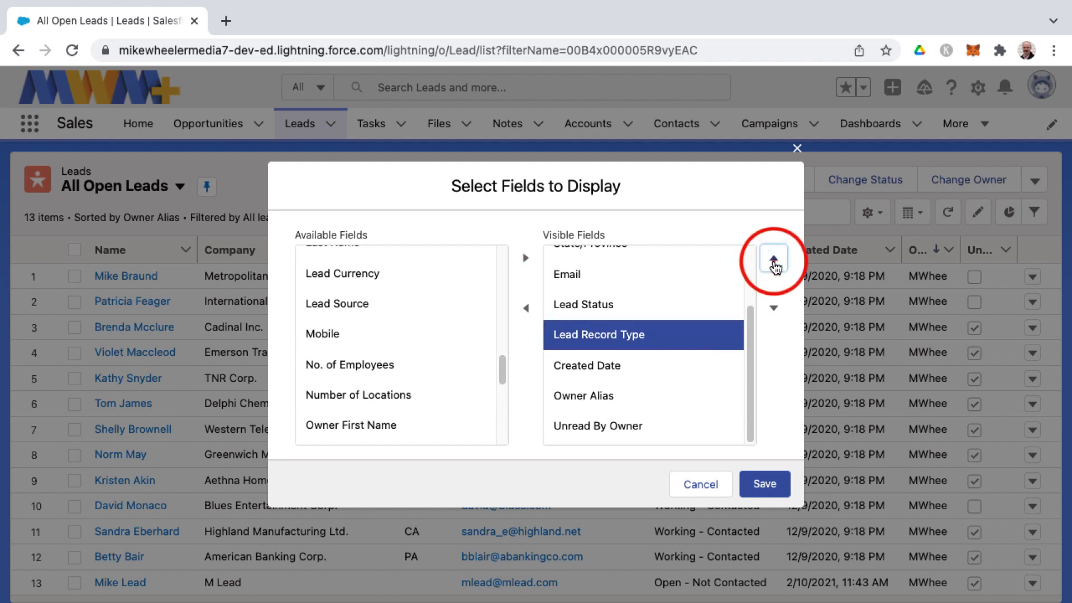
{"action": "left_click", "coordinate": [773, 260]}
{"action": "left_click", "coordinate": [774, 260]}
{"action": "left_click", "coordinate": [774, 261]}
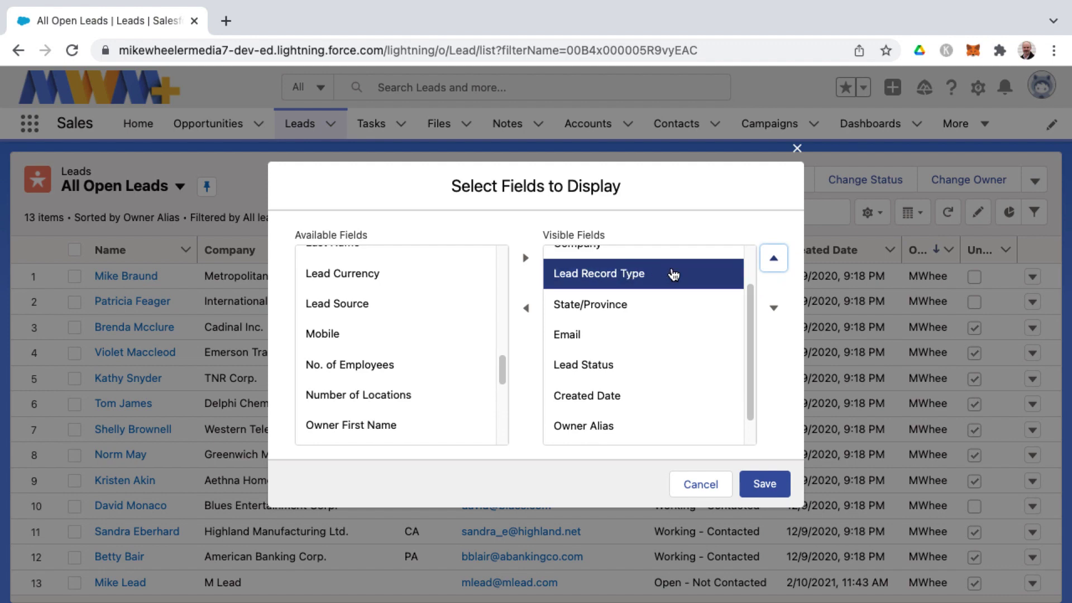
{"action": "left_click", "coordinate": [757, 479]}
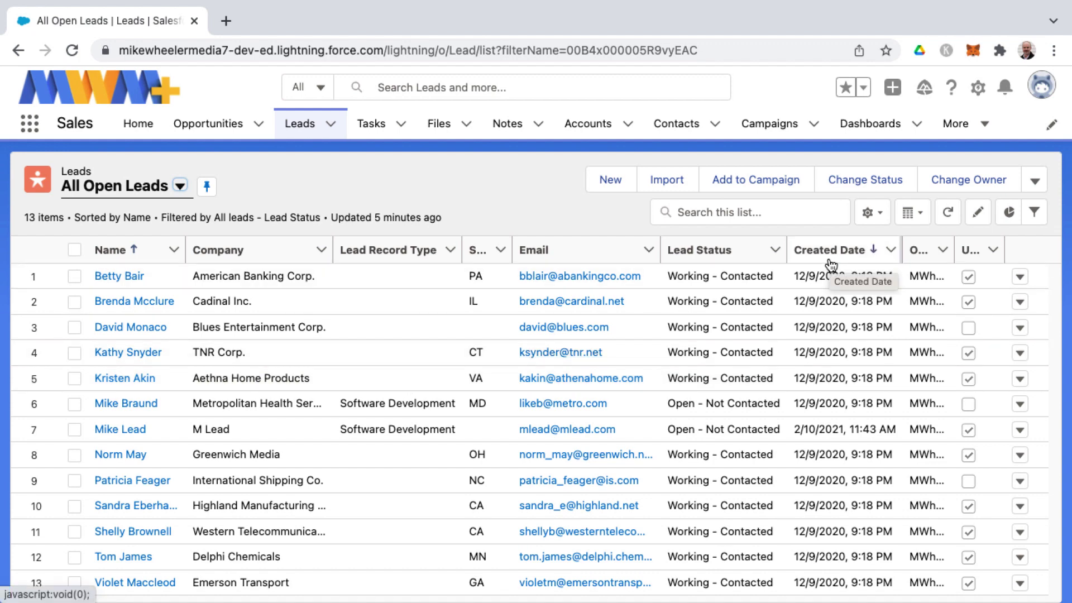
Add a filter condition: Lead Record Type equals Software Development
{"action": "left_click", "coordinate": [1034, 213]}
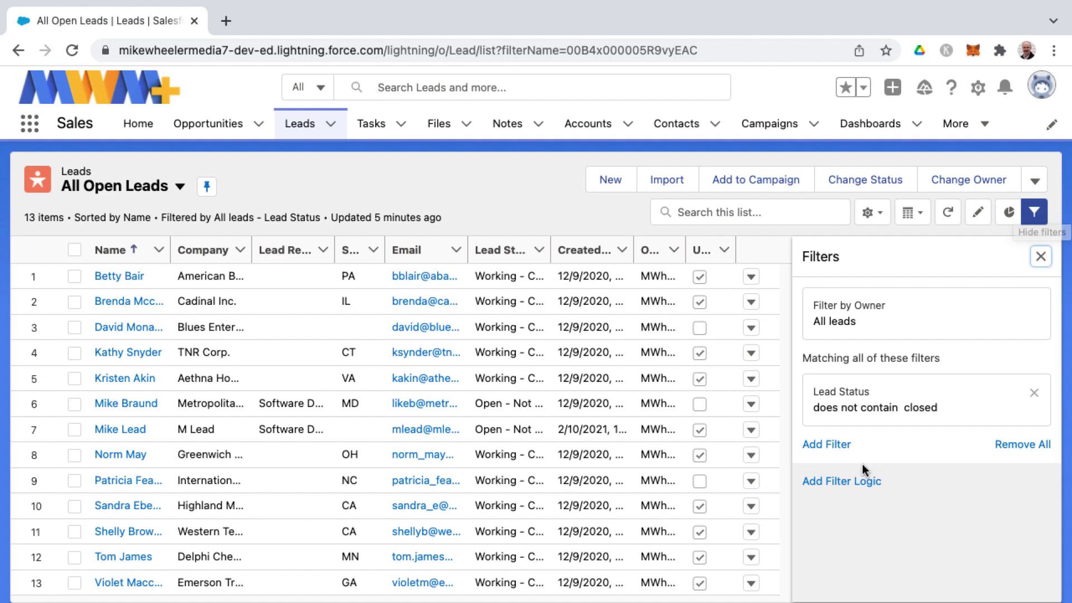
{"action": "left_click", "coordinate": [831, 445]}
{"action": "left_click", "coordinate": [668, 385]}
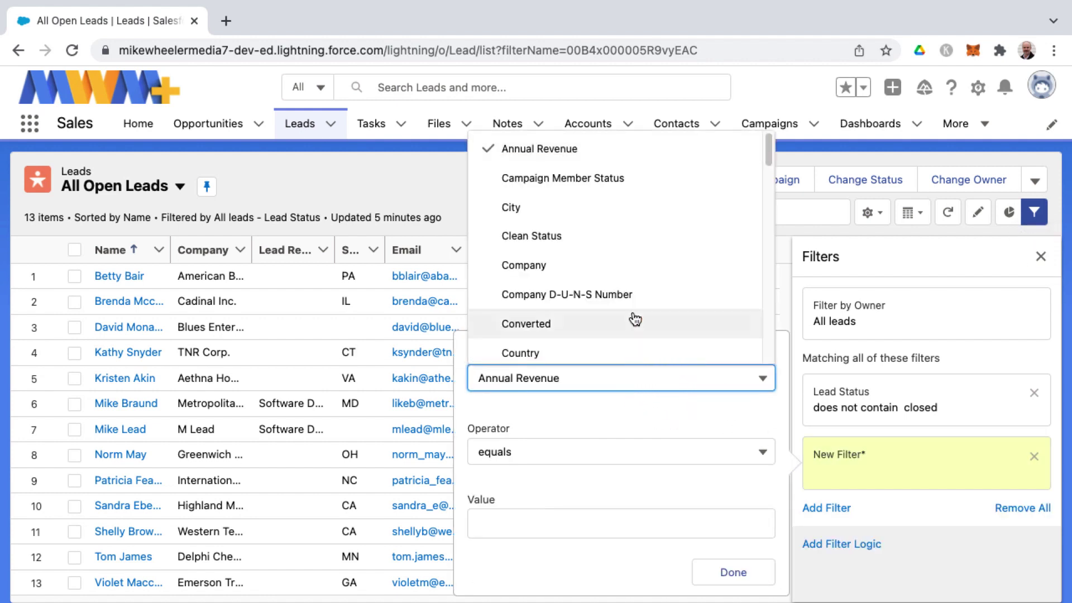
{"action": "scroll", "coordinate": [610, 296], "scroll_direction": "down", "scroll_amount": 5}
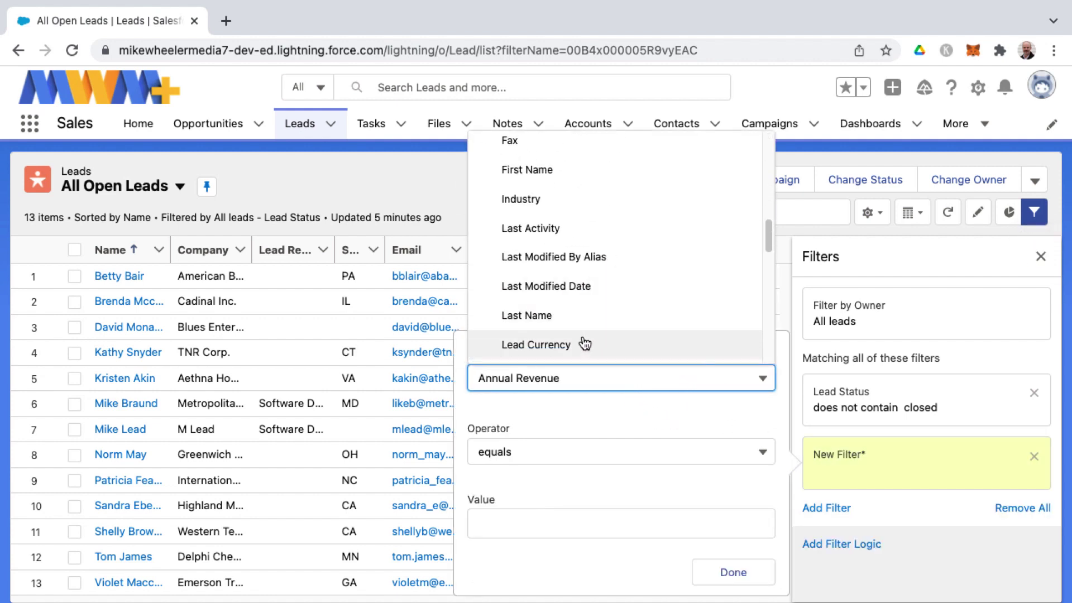
{"action": "scroll", "coordinate": [581, 342], "scroll_direction": "down", "scroll_amount": 3}
{"action": "left_click", "coordinate": [566, 250]}
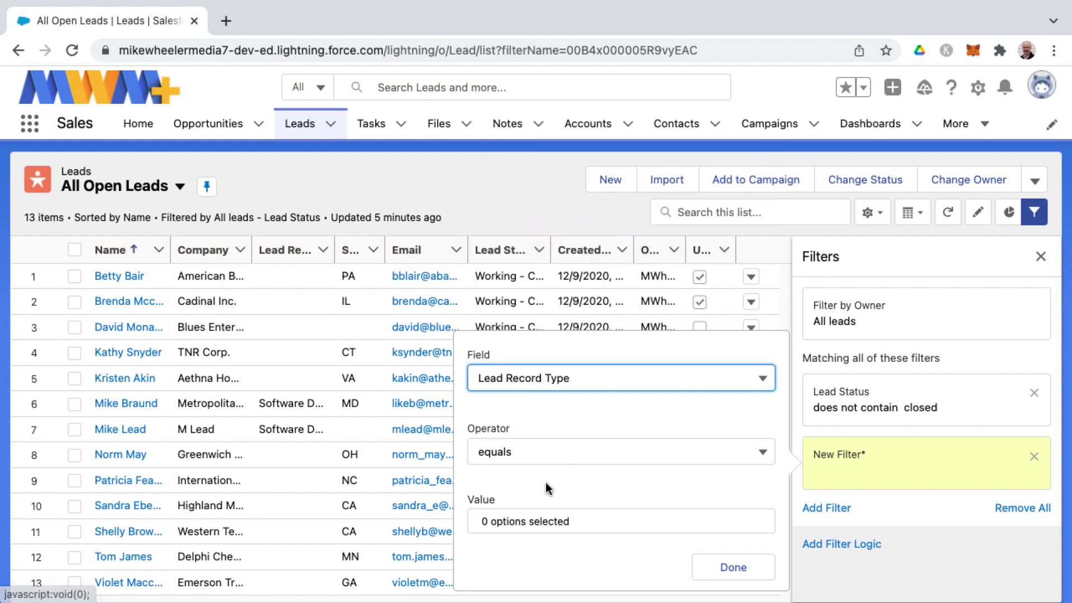
{"action": "left_click", "coordinate": [528, 523]}
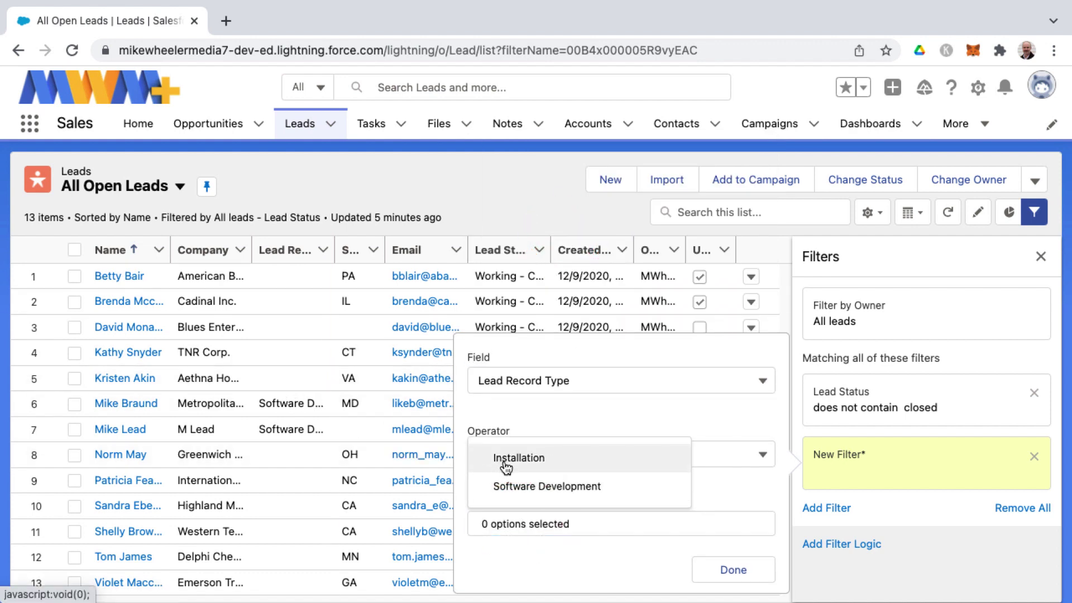
{"action": "left_click", "coordinate": [509, 486]}
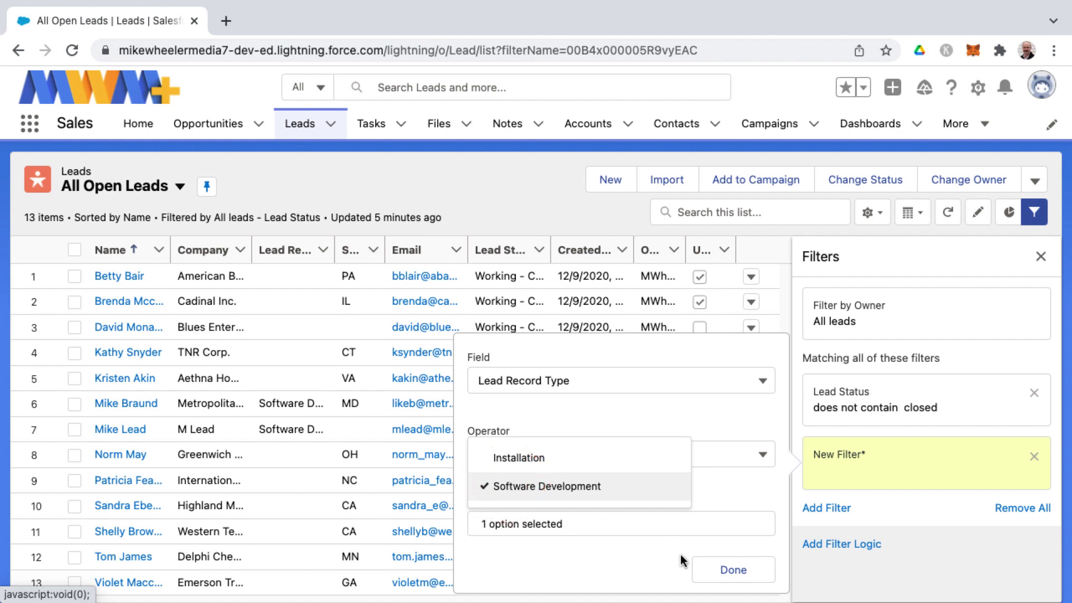
{"action": "left_click", "coordinate": [738, 567]}
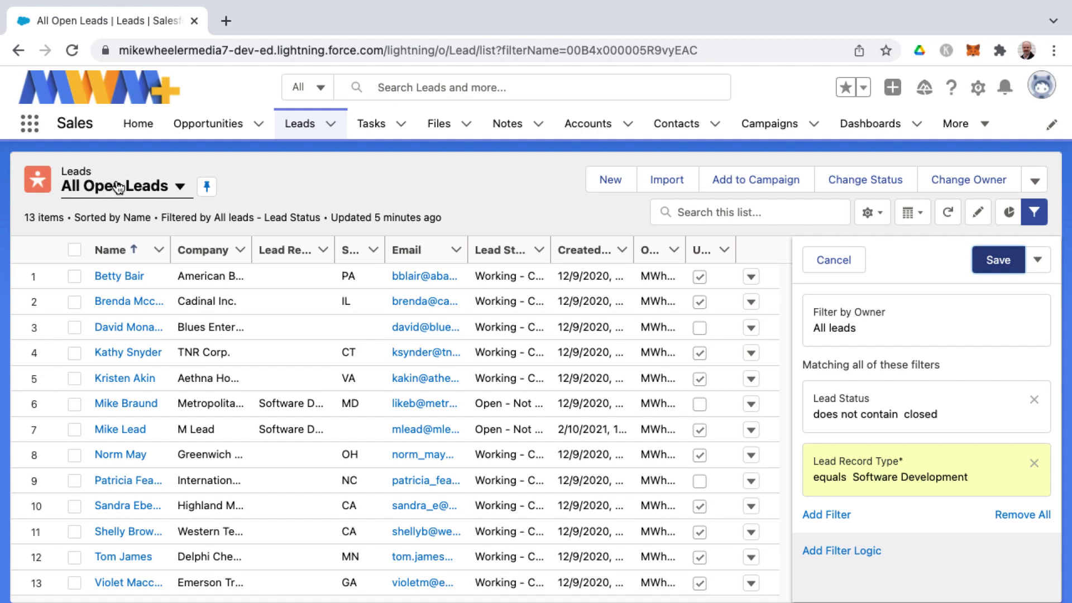
Save the filtered list as 'All Open Software Development Leads', visible to all users
{"action": "left_click", "coordinate": [1037, 261]}
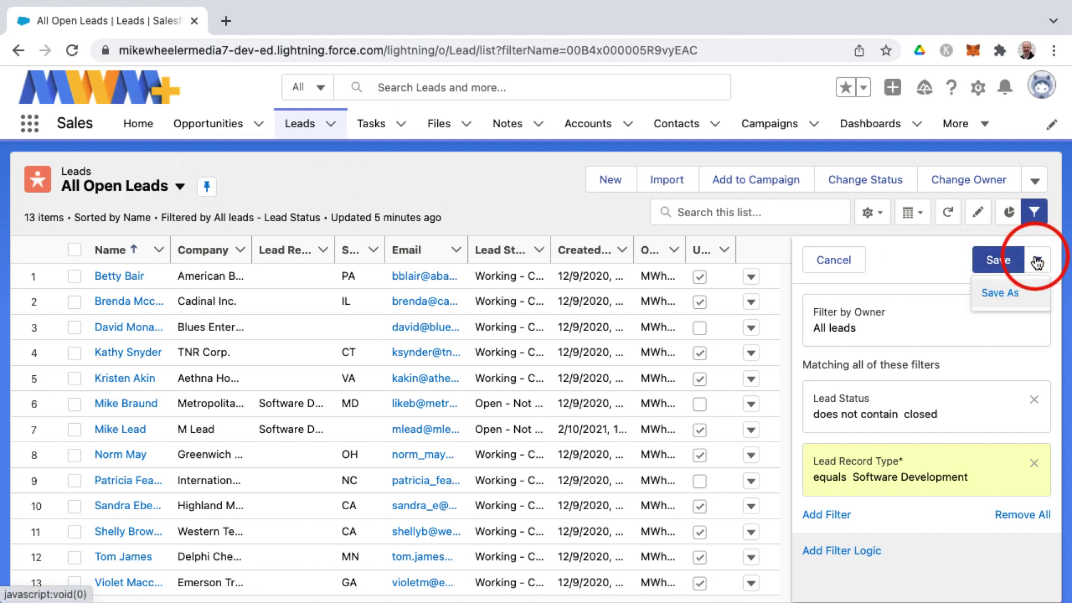
{"action": "left_click", "coordinate": [1007, 292]}
{"action": "key", "text": "Escape"}
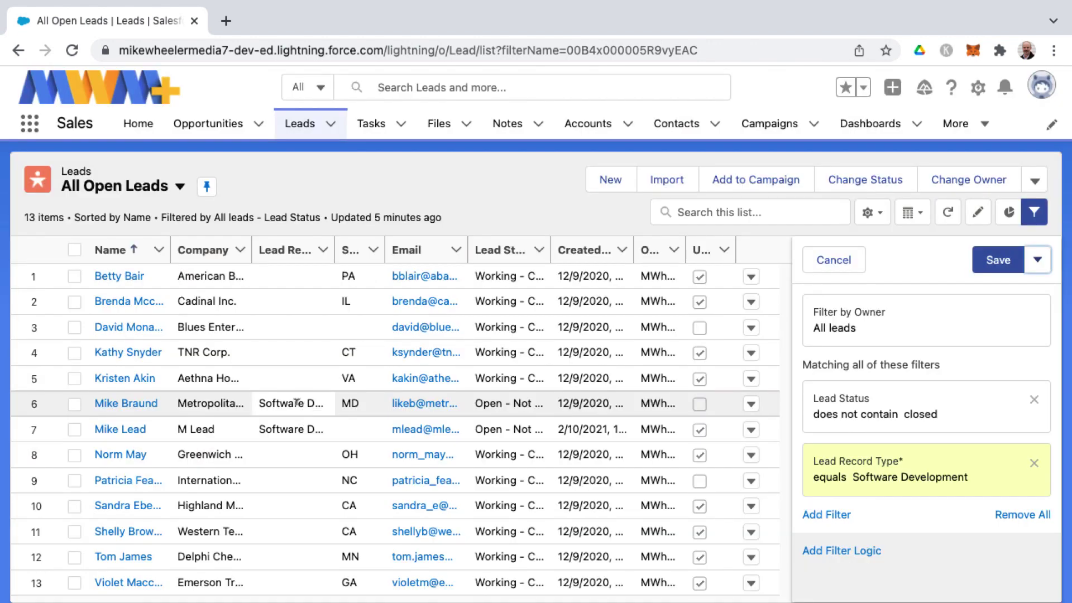
{"action": "left_click", "coordinate": [1039, 263]}
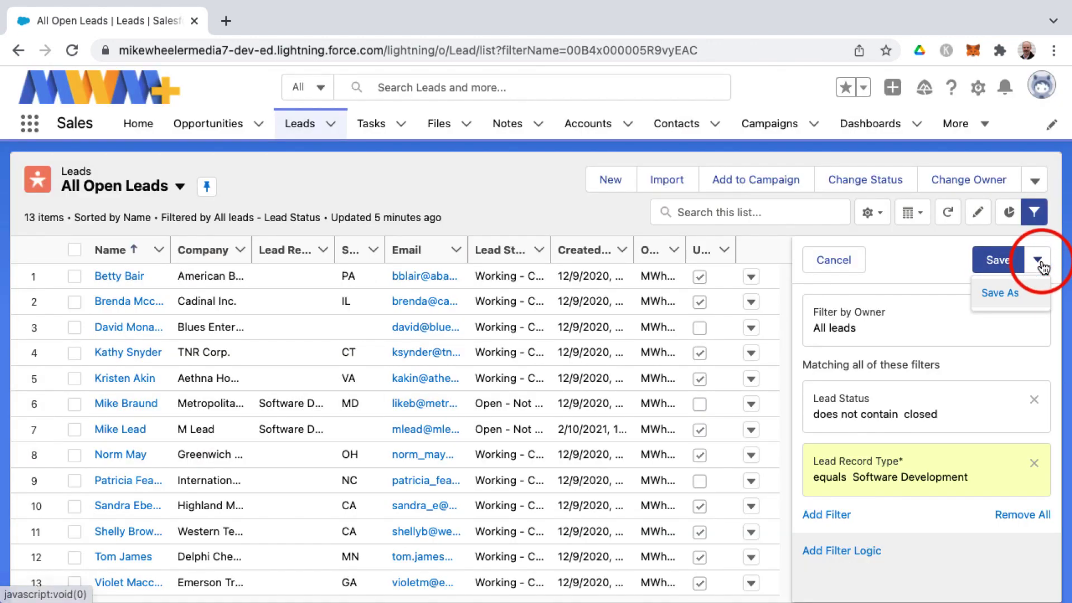
{"action": "left_click", "coordinate": [1008, 292]}
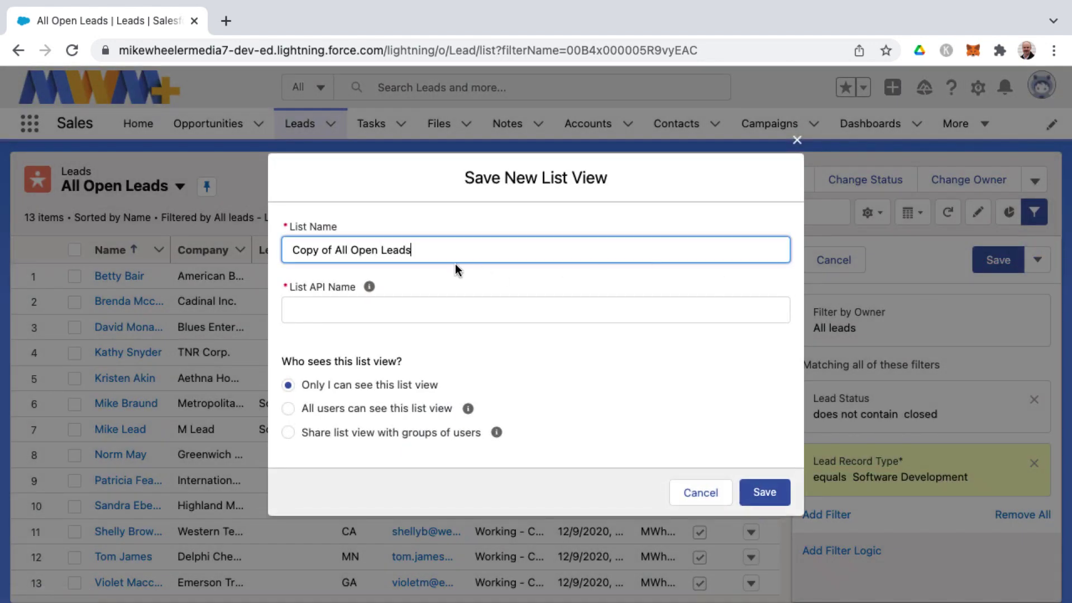
{"action": "key", "text": "ctrl+a"}
{"action": "type", "text": "All Open Software Development Leads"}
{"action": "left_click", "coordinate": [289, 412]}
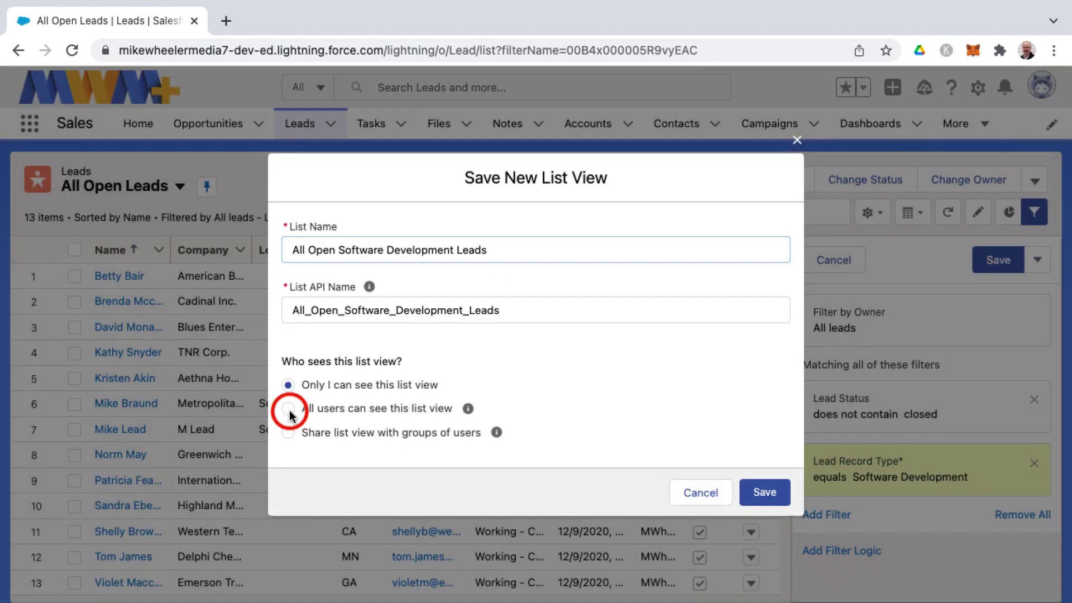
{"action": "left_click", "coordinate": [766, 493]}
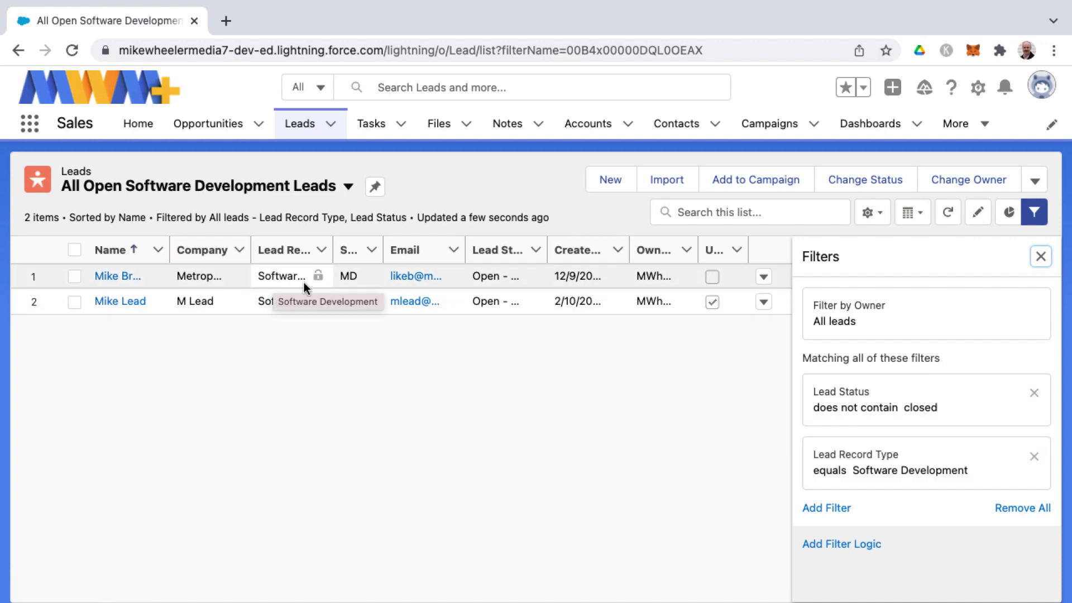
Close the Filters panel and step through the first lead's Company and State cells unchanged
{"action": "left_click", "coordinate": [1041, 257]}
{"action": "left_click", "coordinate": [980, 214]}
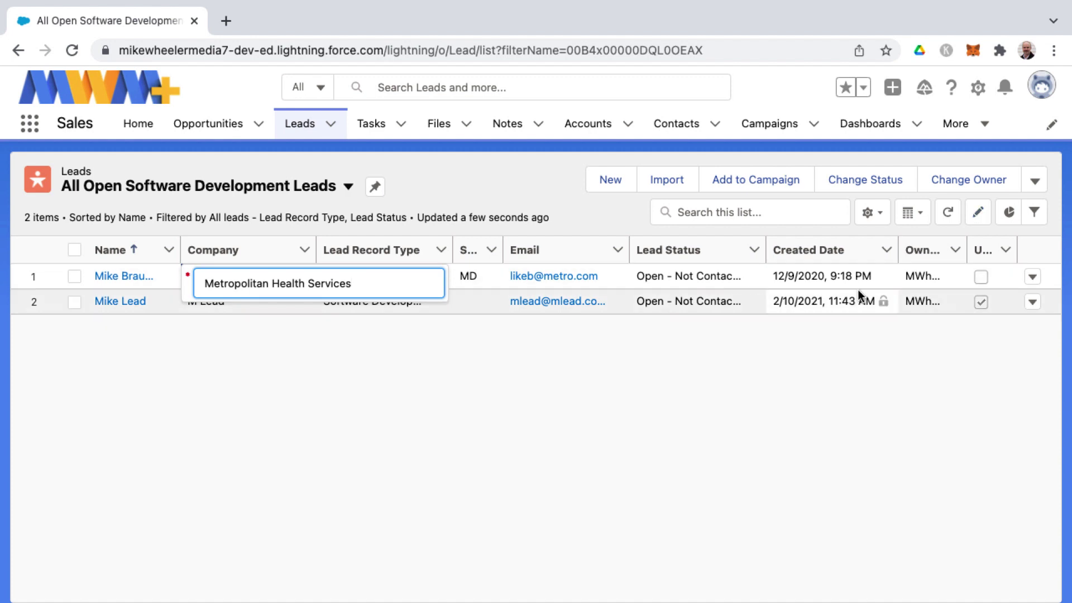
{"action": "key", "text": "Return"}
{"action": "key", "text": "Tab"}
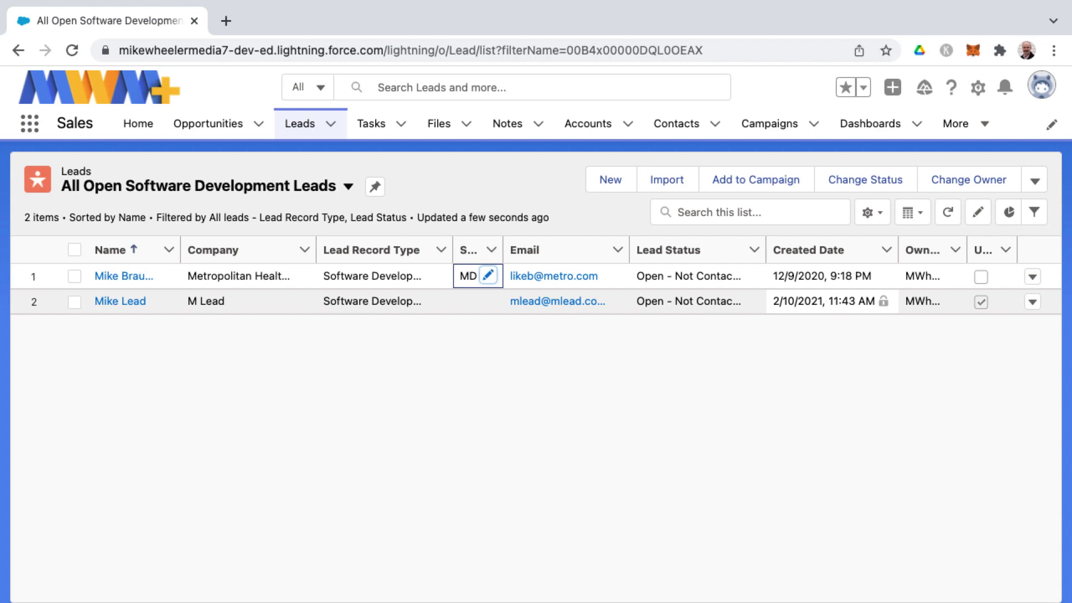
{"action": "key", "text": "Return"}
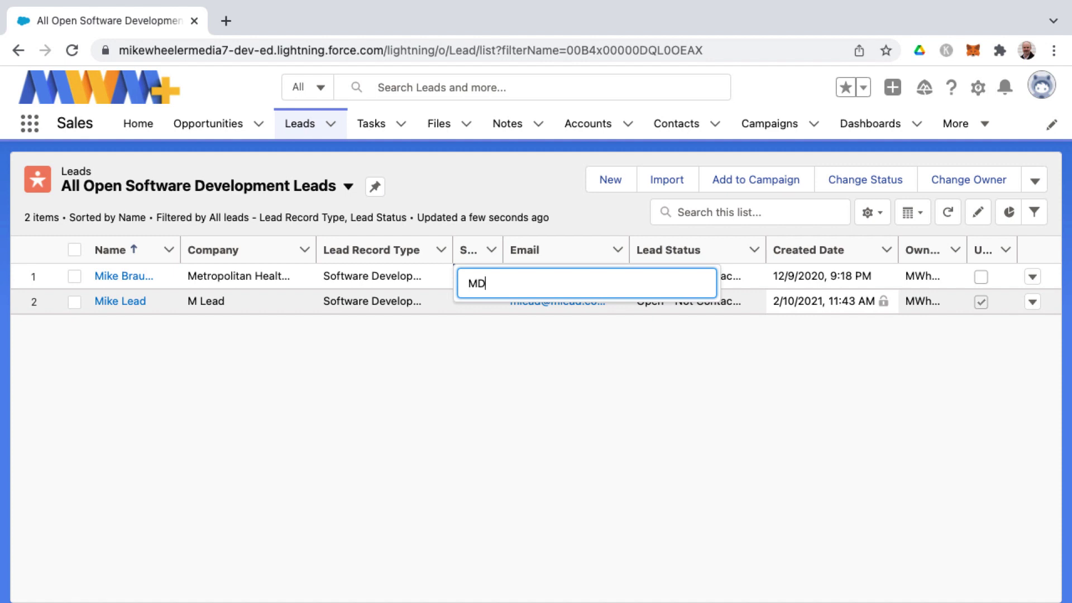
{"action": "key", "text": "Return"}
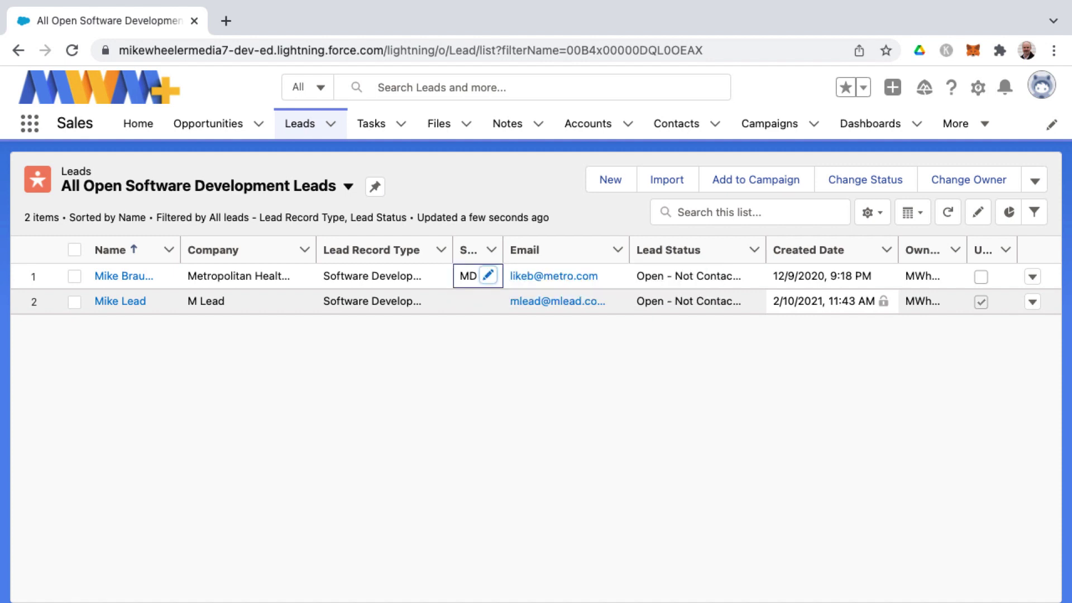
{"action": "key", "text": "shift+Tab"}
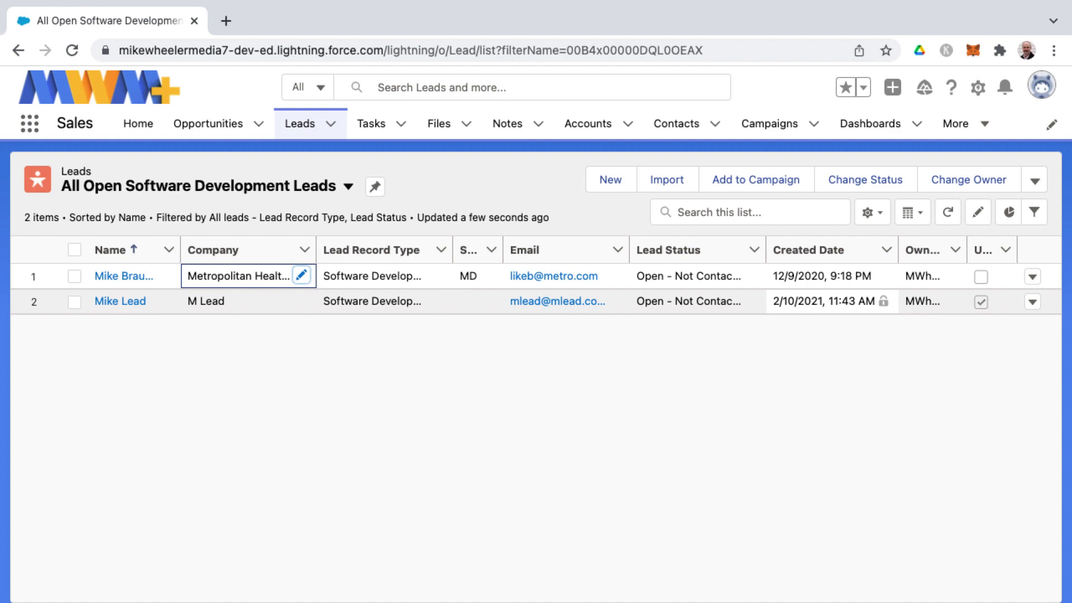
Drop the last letter of the first lead's Company and change its State from MD to NY
{"action": "key", "text": "Return"}
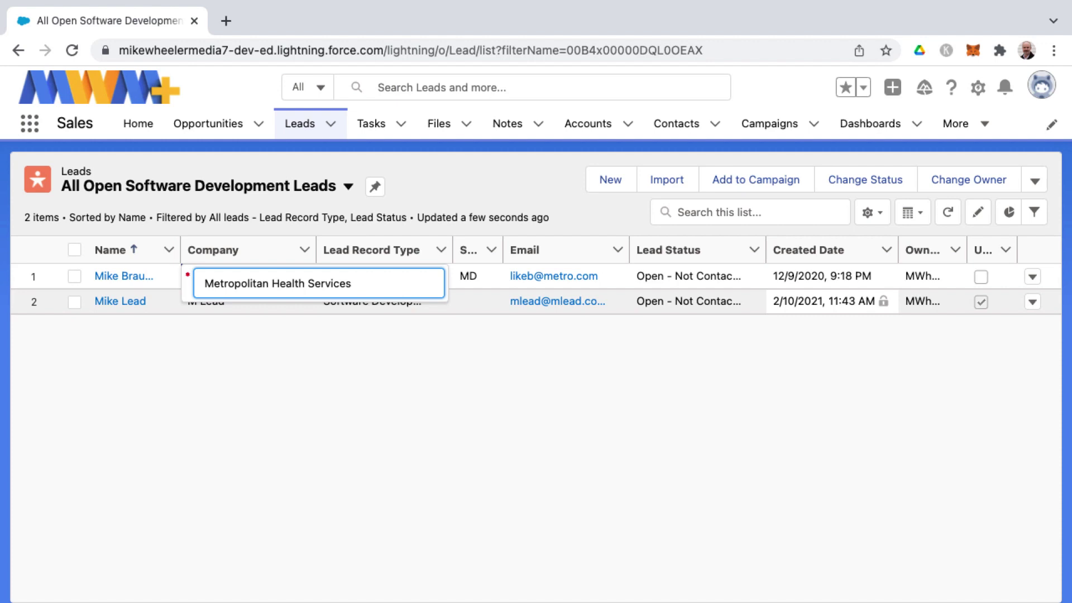
{"action": "key", "text": "BackSpace"}
{"action": "key", "text": "Return"}
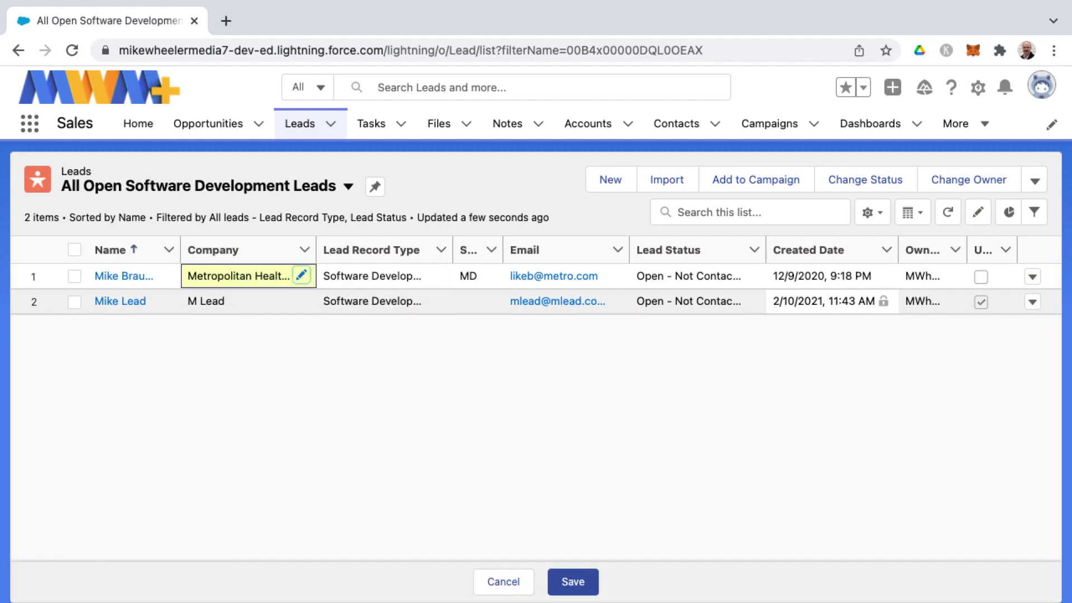
{"action": "key", "text": "Tab"}
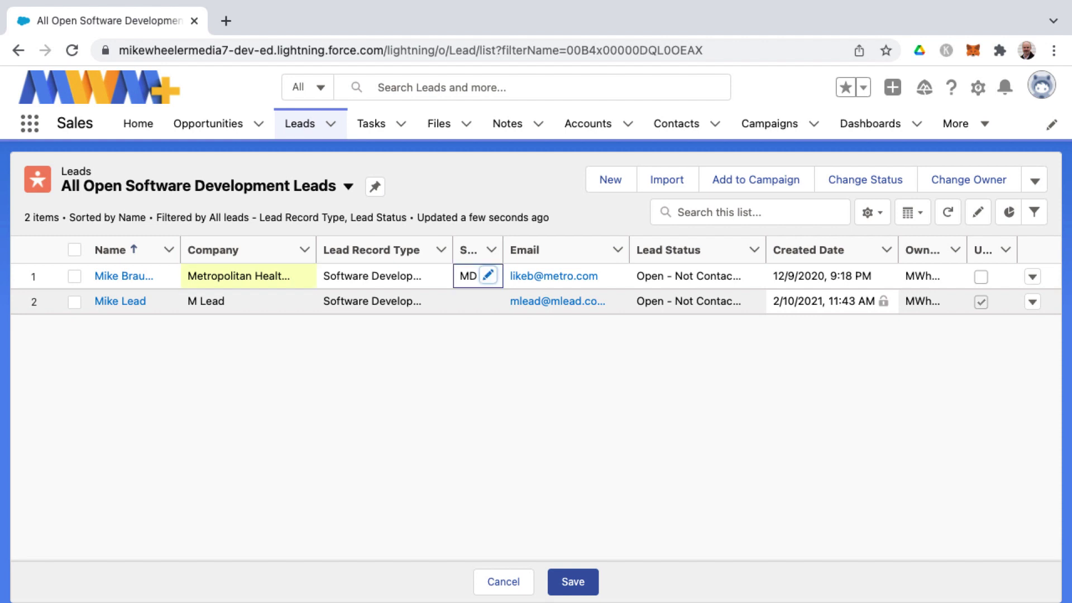
{"action": "key", "text": "Return"}
{"action": "key", "text": "BackSpace"}
{"action": "key", "text": "BackSpace"}
{"action": "type", "text": "NY"}
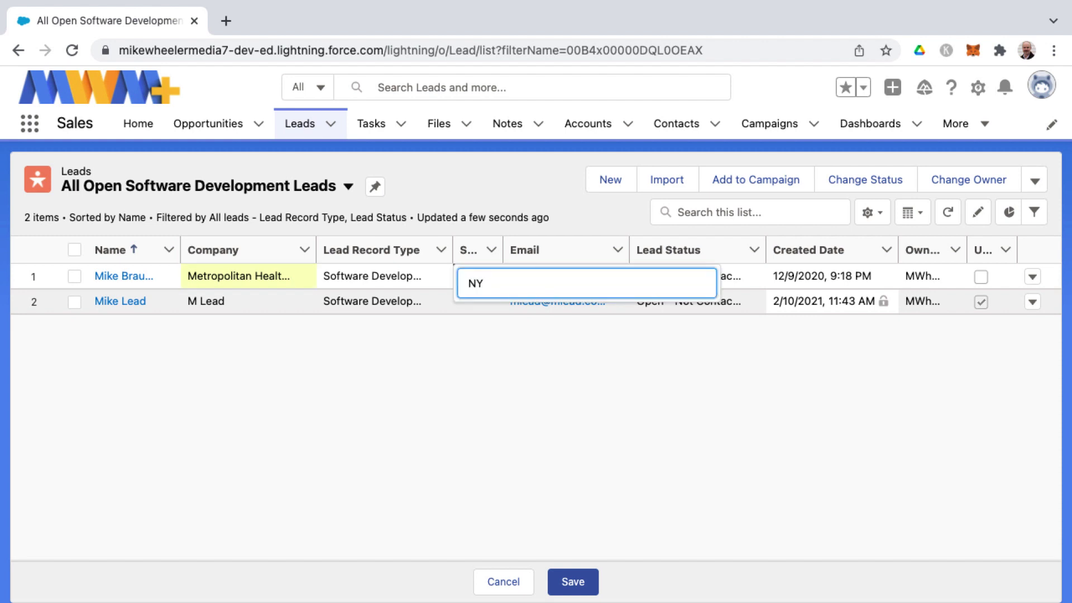
{"action": "key", "text": "Return"}
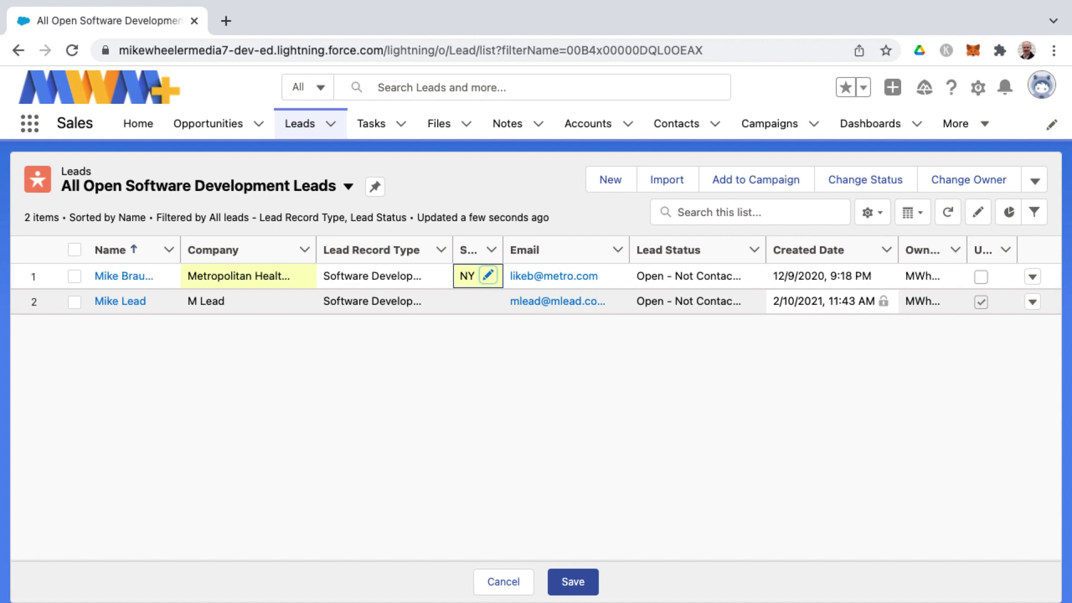
{"action": "key", "text": "Tab"}
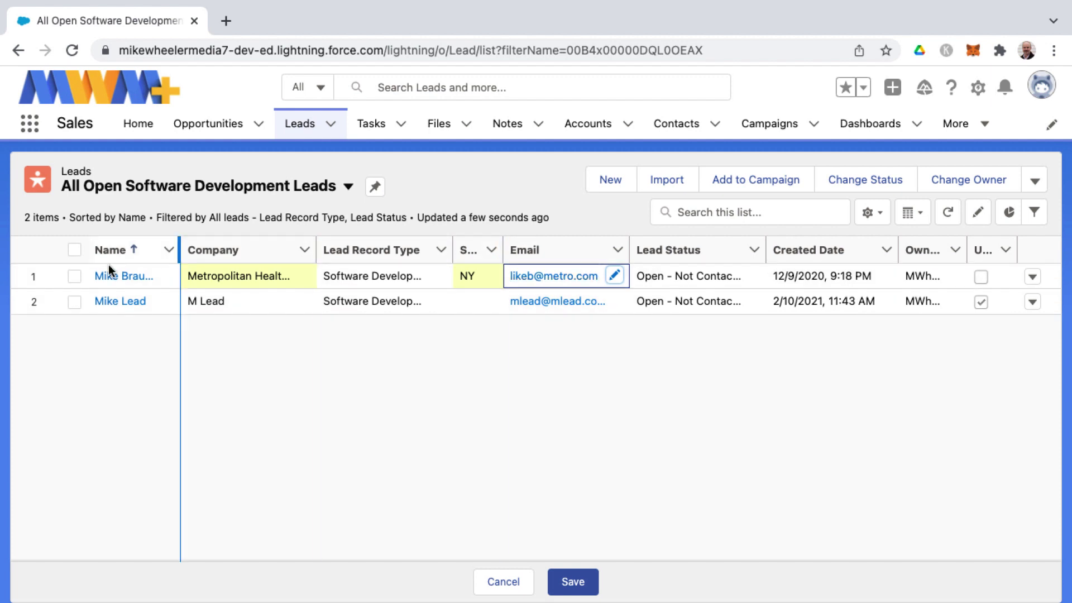
Mass-edit both selected leads' State to NY, save, and go to the Accounts list
{"action": "left_click", "coordinate": [76, 250]}
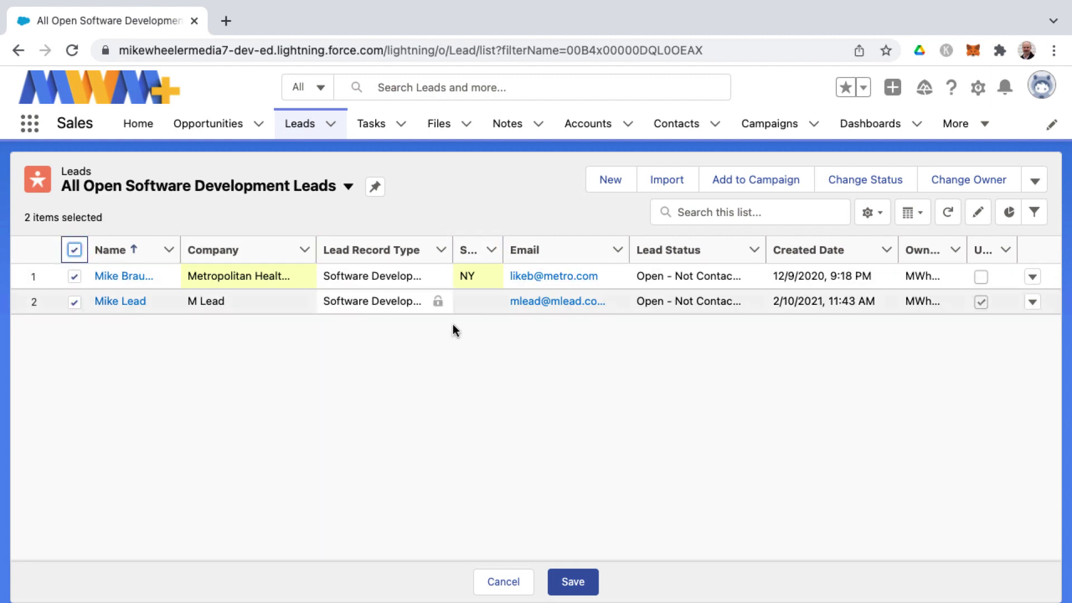
{"action": "left_click", "coordinate": [488, 302]}
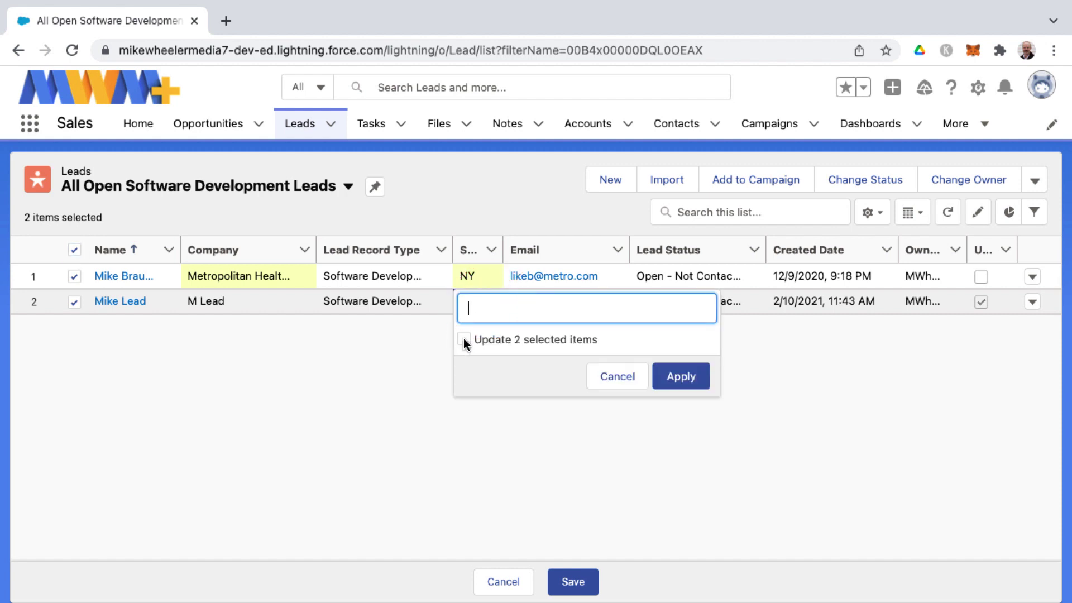
{"action": "left_click", "coordinate": [463, 338]}
{"action": "left_click", "coordinate": [479, 302]}
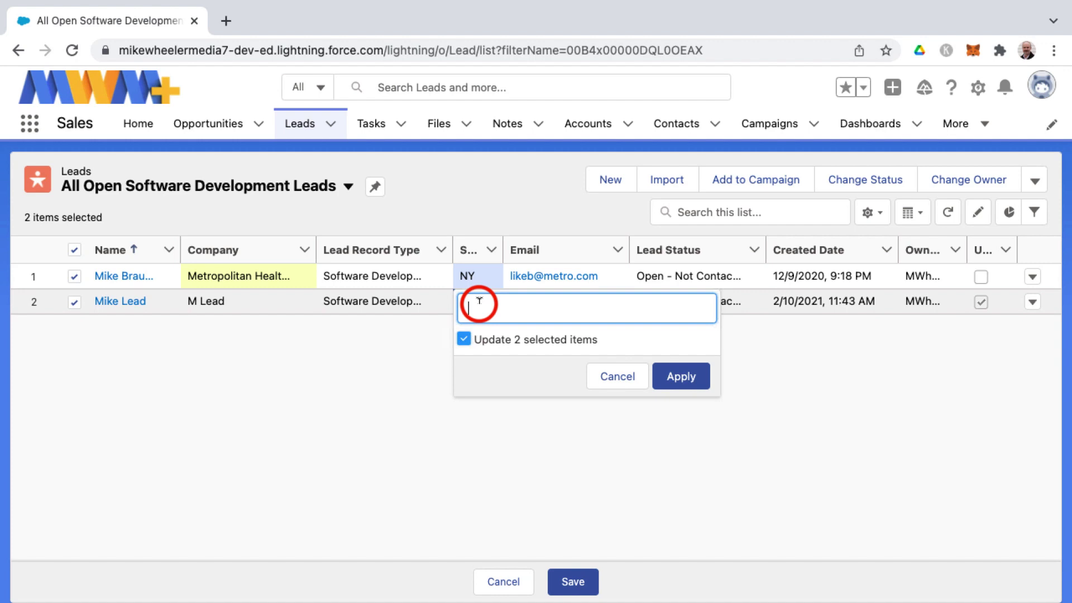
{"action": "type", "text": "NY"}
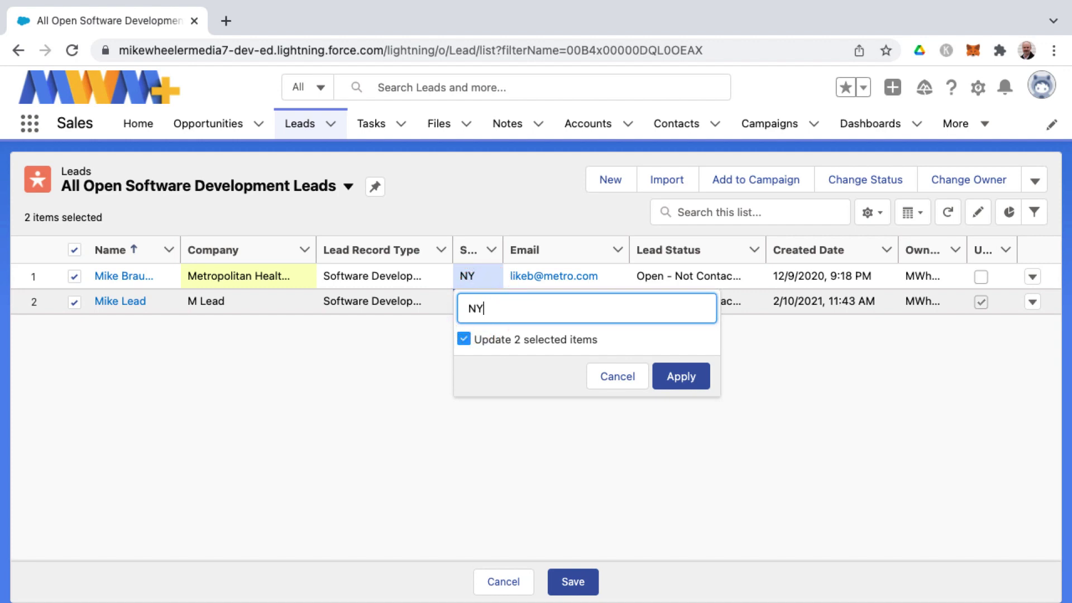
{"action": "left_click", "coordinate": [671, 371]}
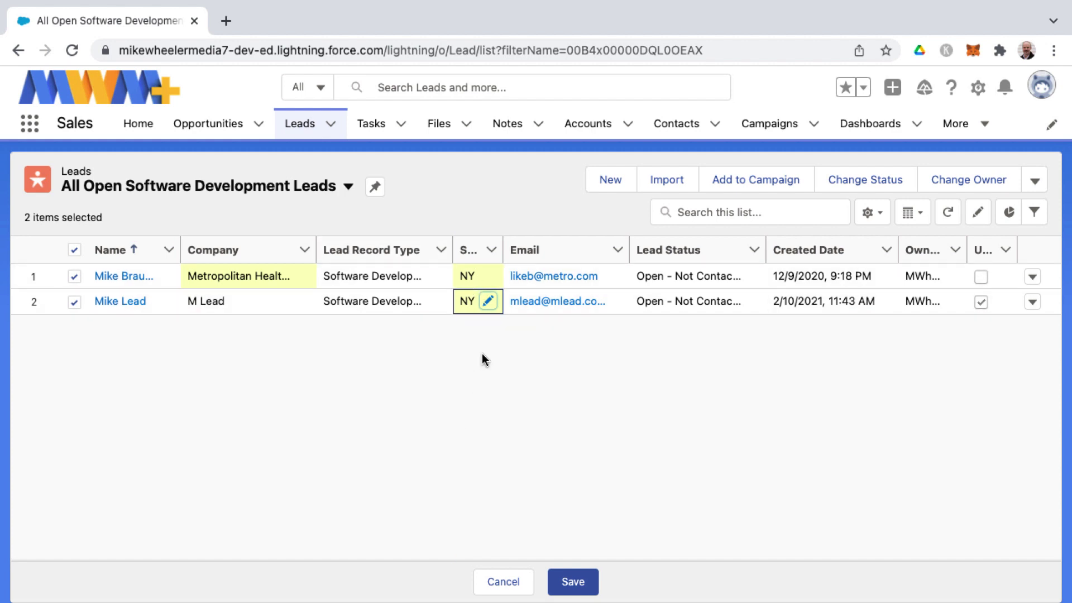
{"action": "left_click", "coordinate": [588, 581]}
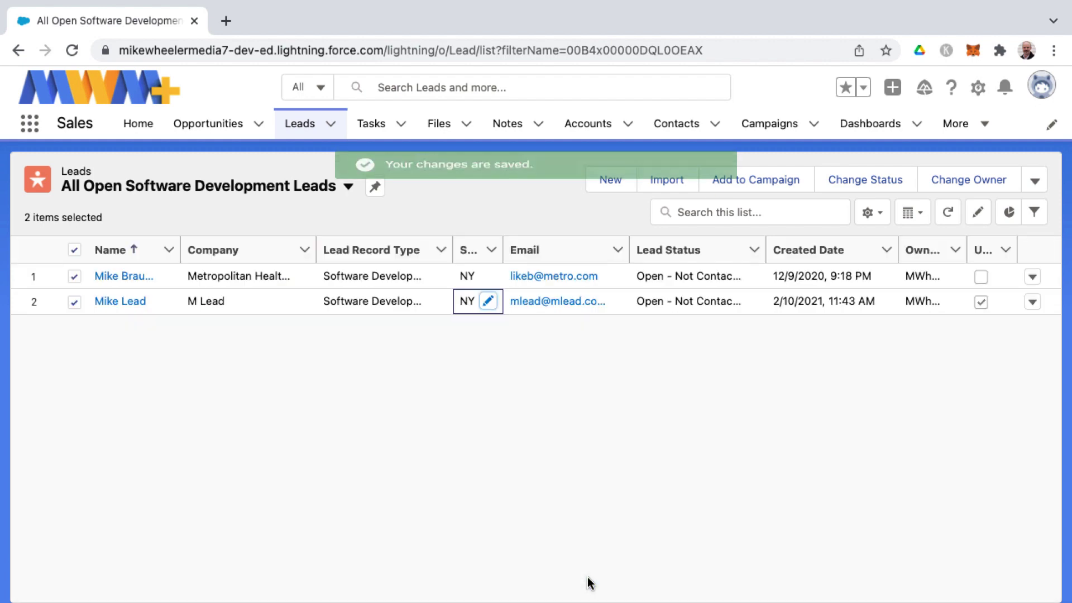
{"action": "left_click", "coordinate": [584, 125]}
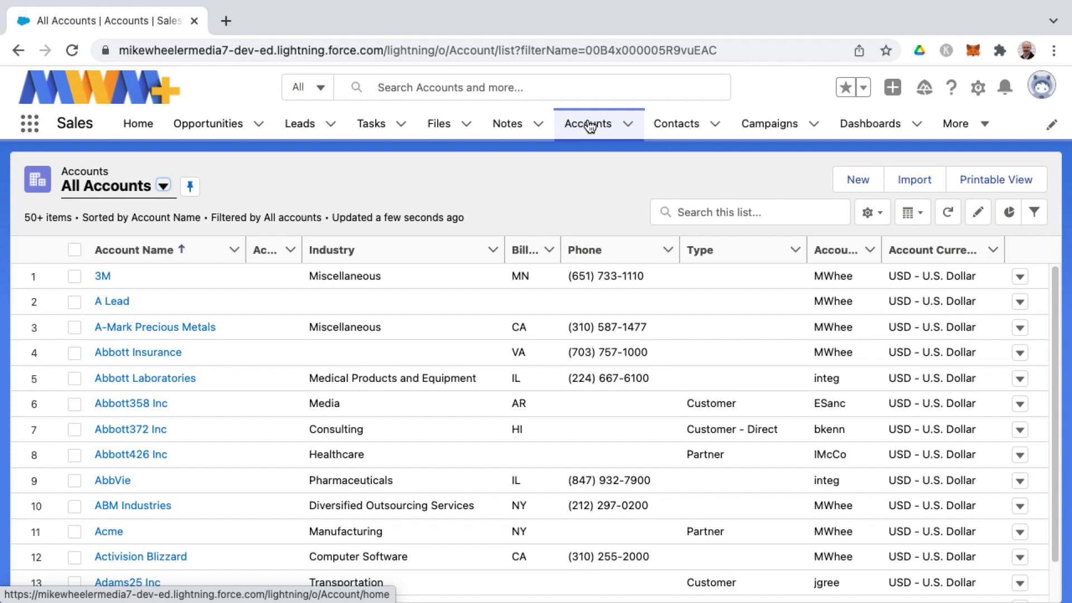
Load more accounts, select all 200 loaded rows, and start inline editing the list
{"action": "scroll", "coordinate": [561, 399], "scroll_direction": "down", "scroll_amount": 7}
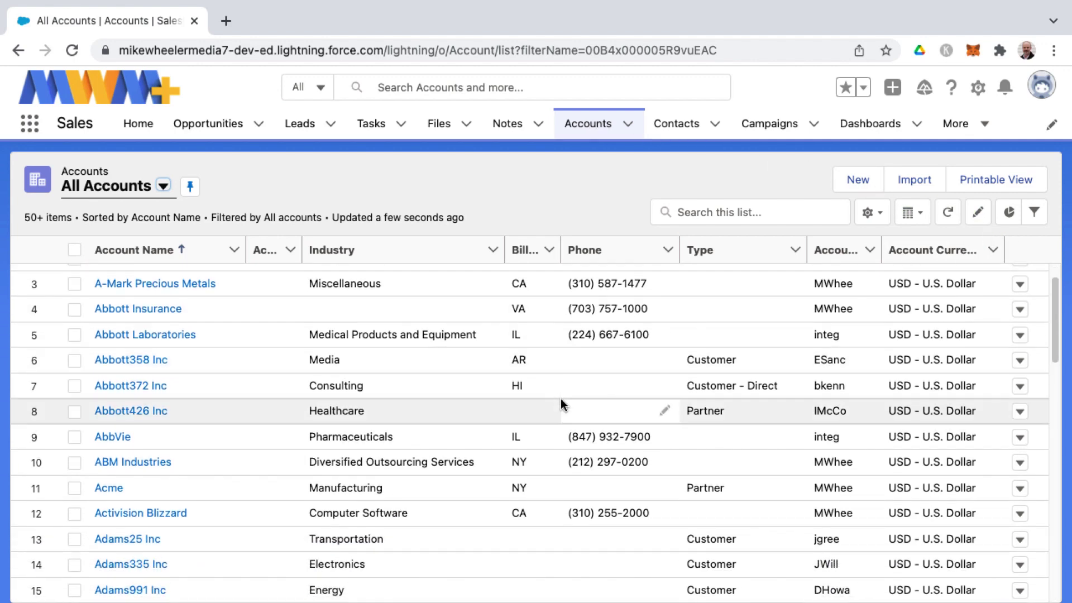
{"action": "scroll", "coordinate": [560, 399], "scroll_direction": "up", "scroll_amount": 5}
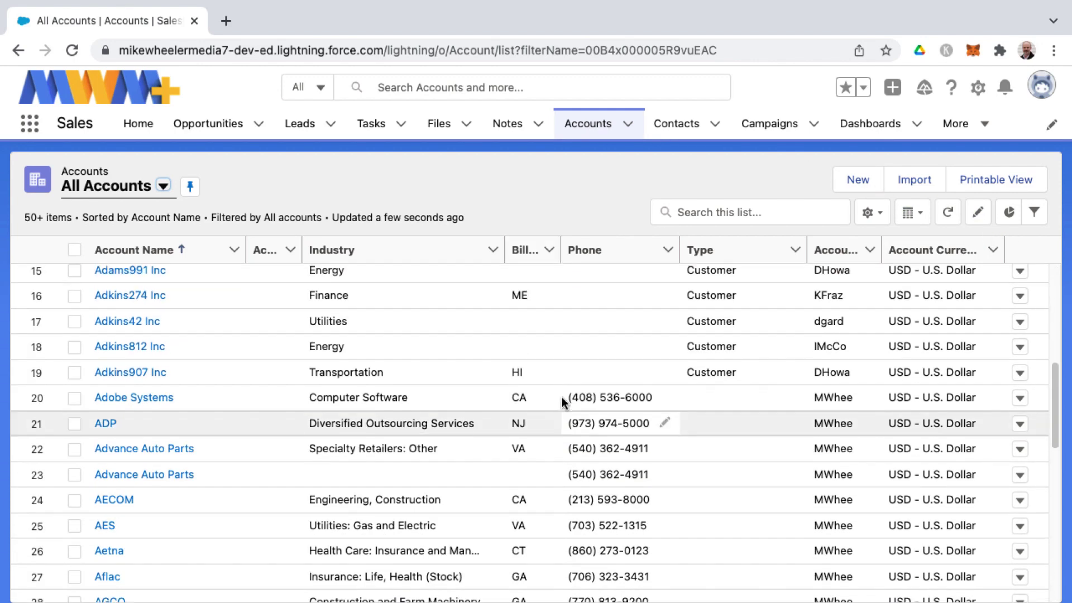
{"action": "scroll", "coordinate": [559, 400], "scroll_direction": "down", "scroll_amount": 20}
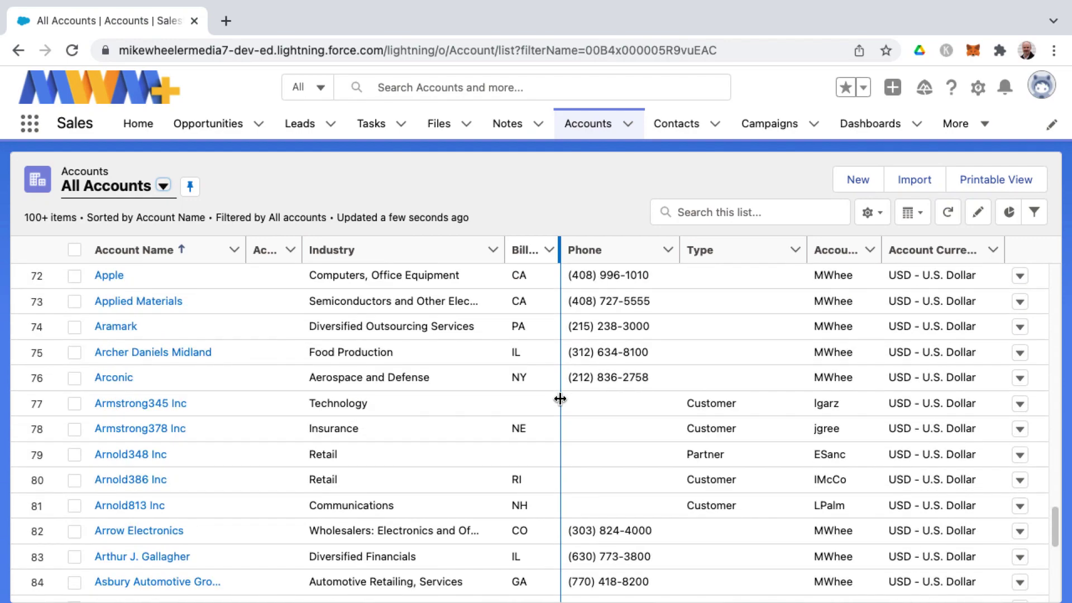
{"action": "scroll", "coordinate": [577, 453], "scroll_direction": "down", "scroll_amount": 20}
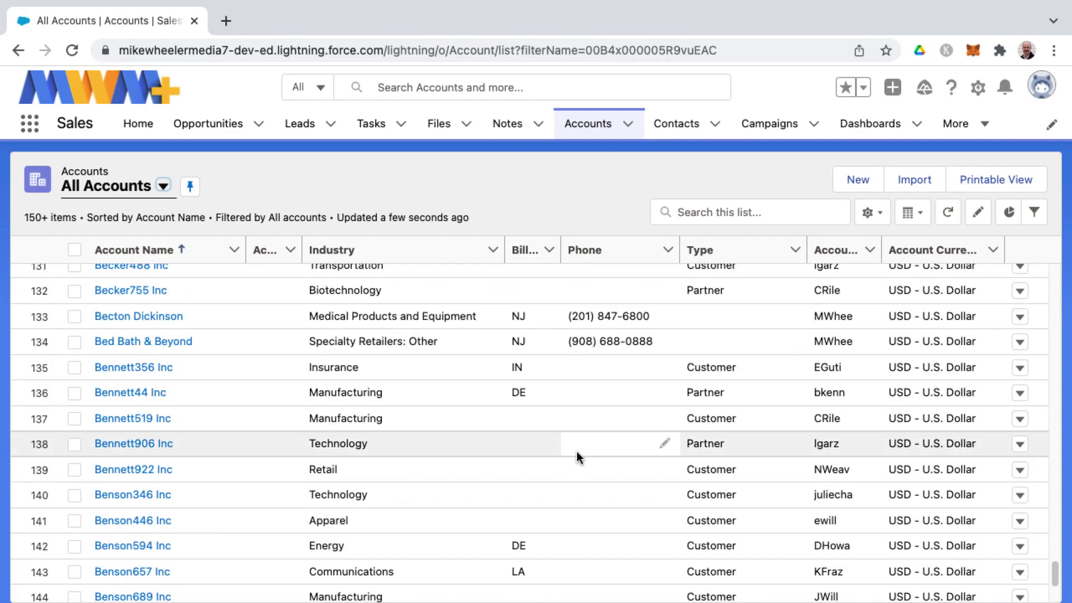
{"action": "scroll", "coordinate": [576, 452], "scroll_direction": "down", "scroll_amount": 19}
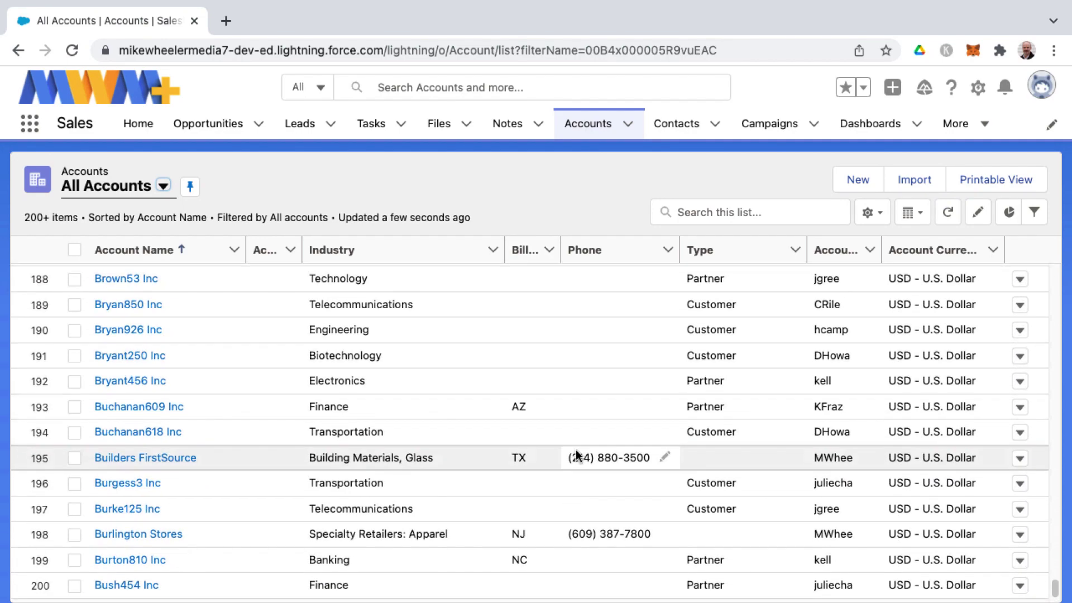
{"action": "scroll", "coordinate": [575, 453], "scroll_direction": "down", "scroll_amount": 2}
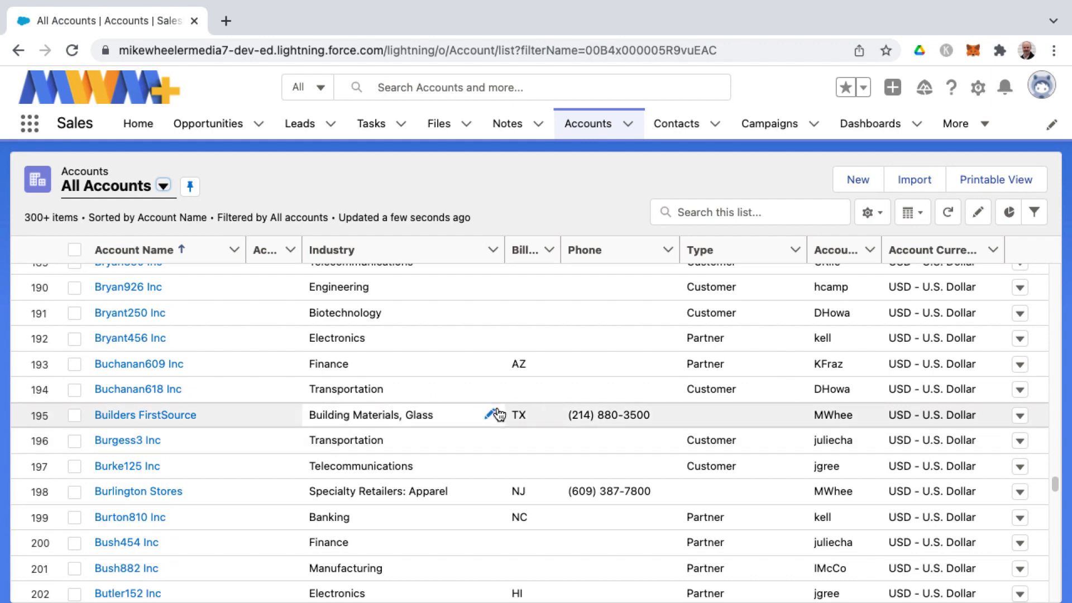
{"action": "scroll", "coordinate": [497, 414], "scroll_direction": "down", "scroll_amount": 14}
{"action": "left_click", "coordinate": [75, 250]}
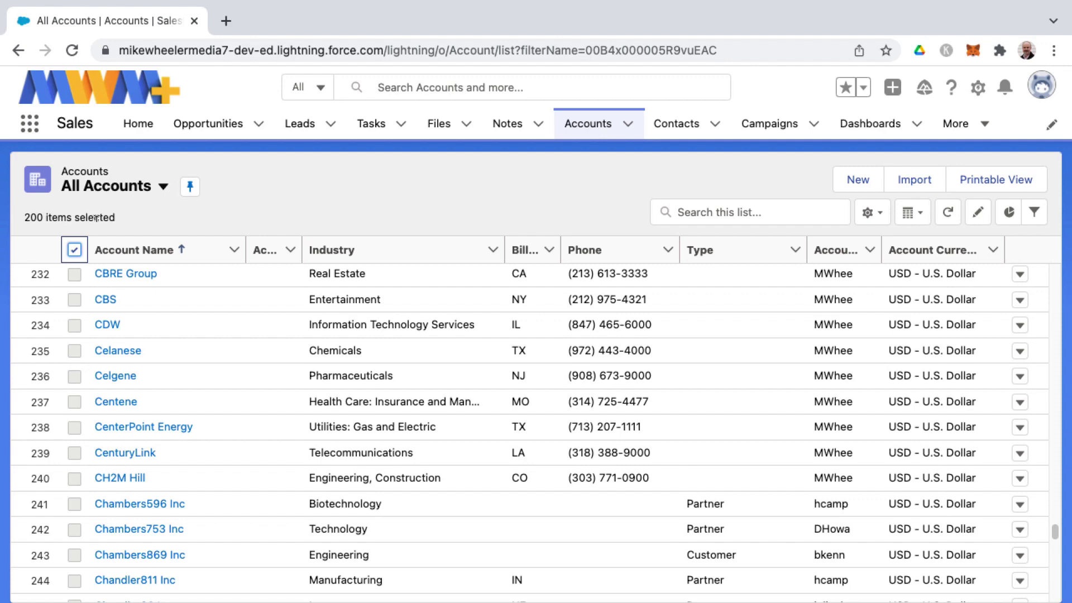
{"action": "scroll", "coordinate": [227, 353], "scroll_direction": "up", "scroll_amount": 15}
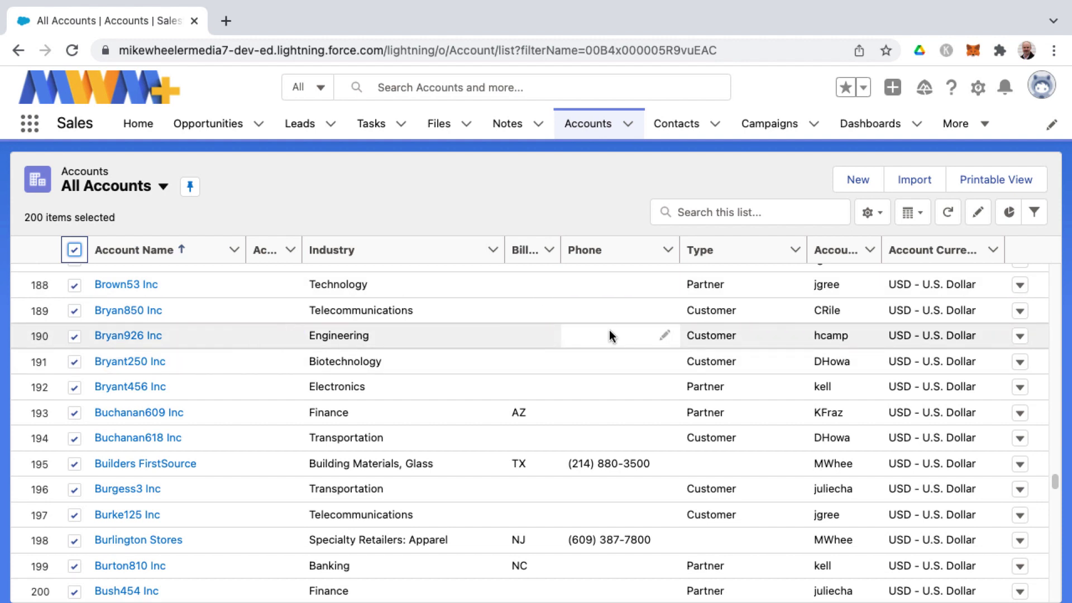
{"action": "left_click", "coordinate": [978, 215]}
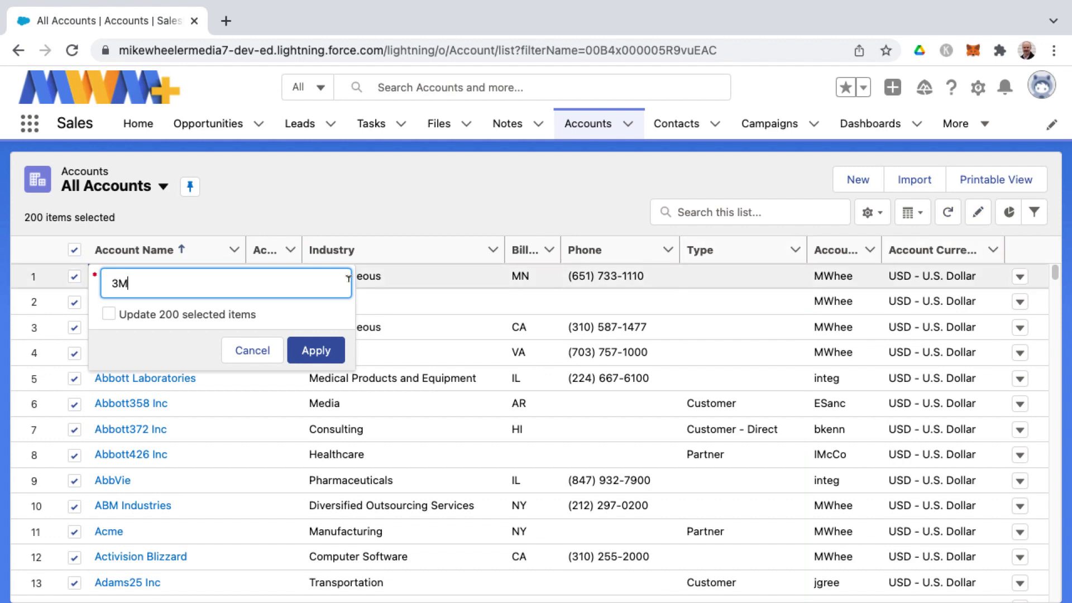
Cancel the name edit, sort accounts by Account Site, and widen that column
{"action": "left_click", "coordinate": [261, 352]}
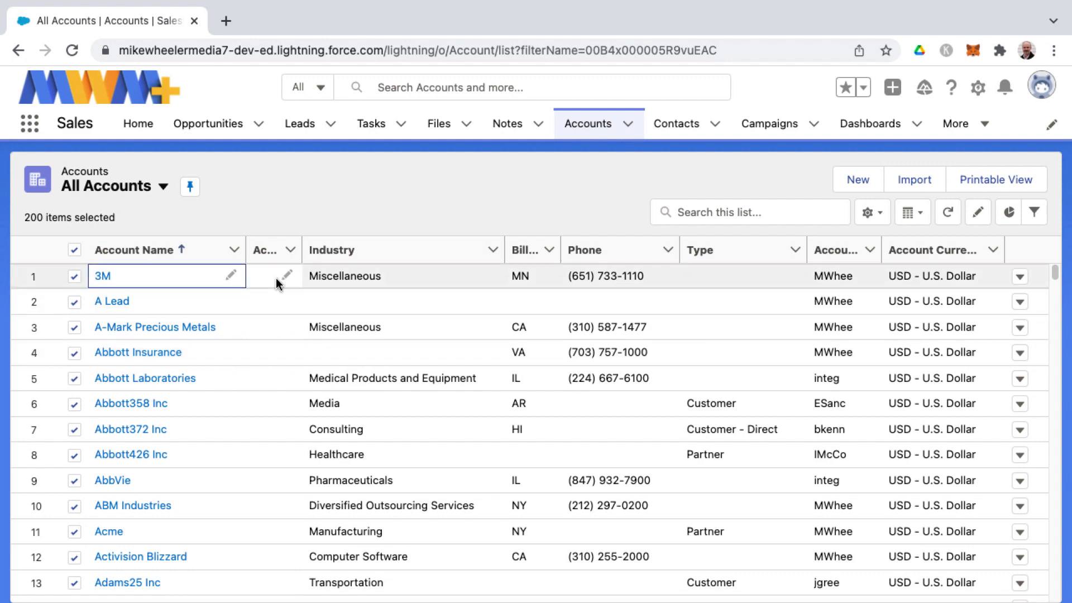
{"action": "left_click", "coordinate": [291, 251]}
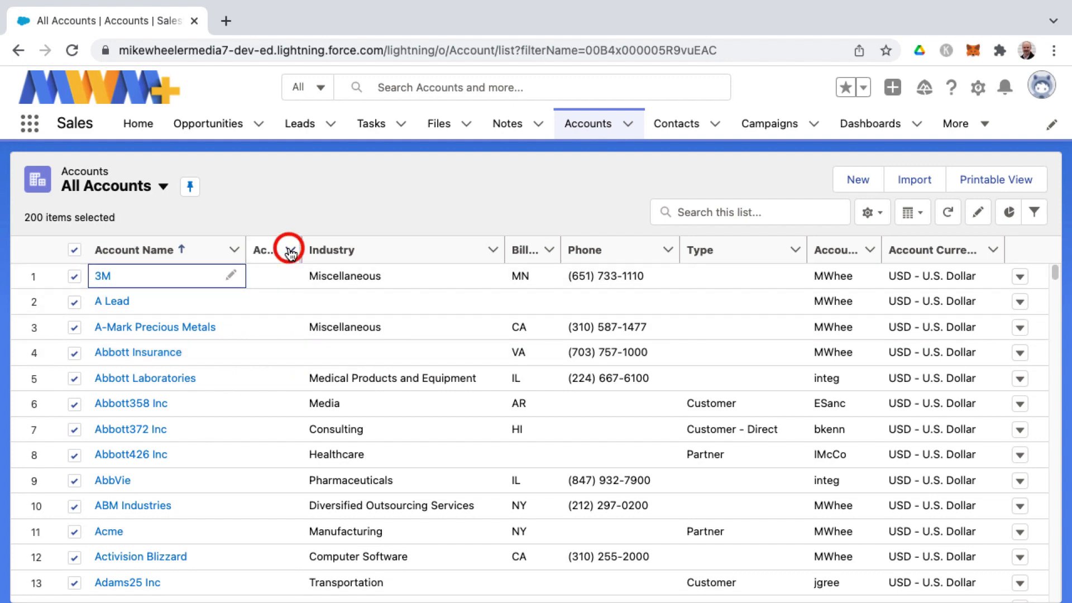
{"action": "left_click", "coordinate": [256, 246]}
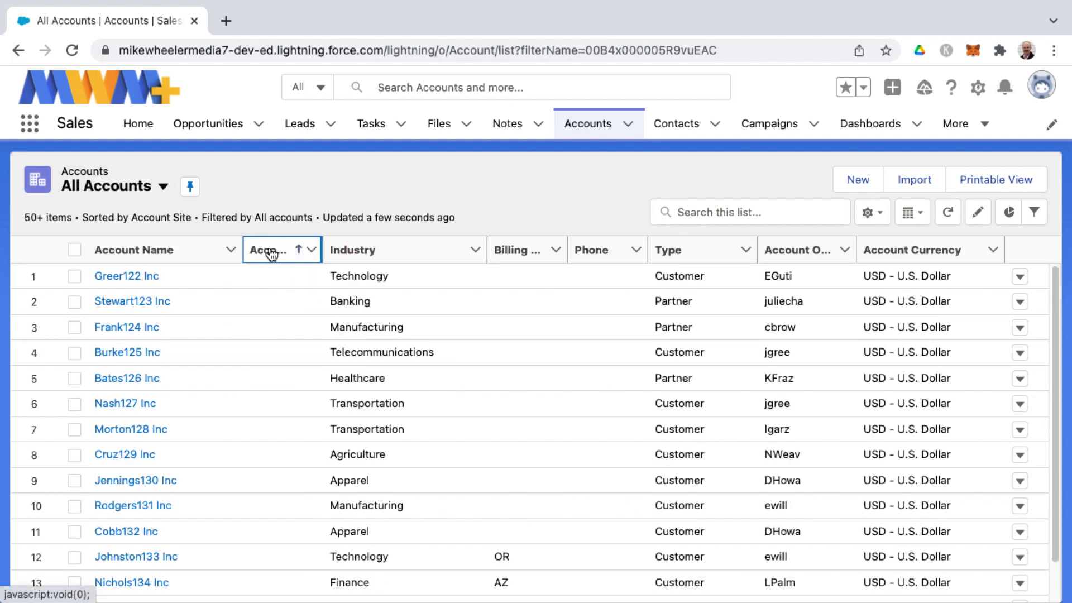
{"action": "left_click", "coordinate": [323, 251]}
{"action": "left_click_drag", "start_coordinate": [322, 251], "coordinate": [418, 251]}
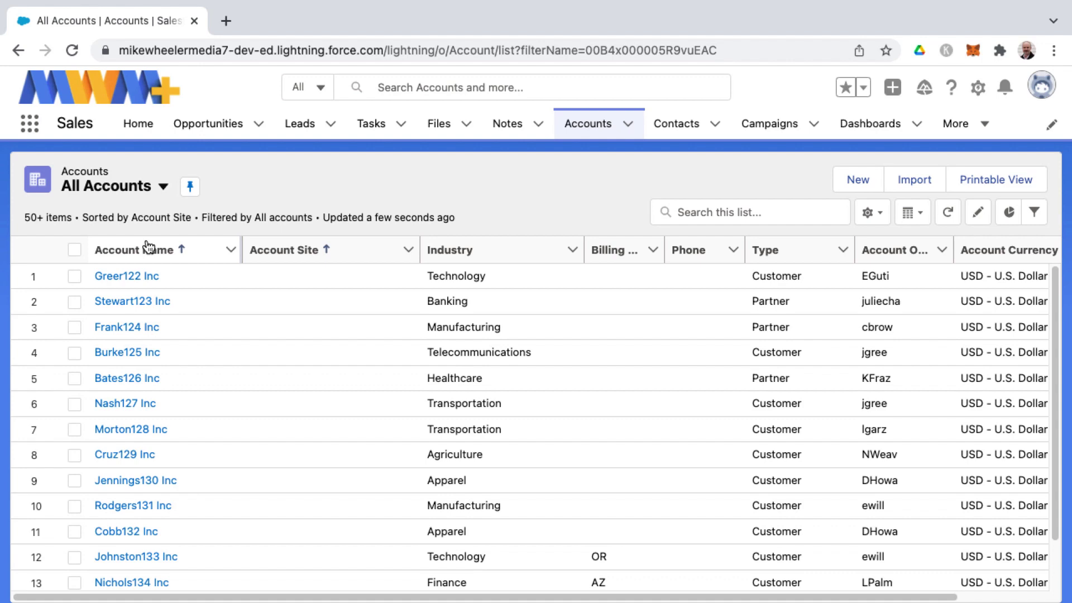
Load more rows and select all accounts, which checks the first 200
{"action": "scroll", "coordinate": [391, 455], "scroll_direction": "down", "scroll_amount": 18}
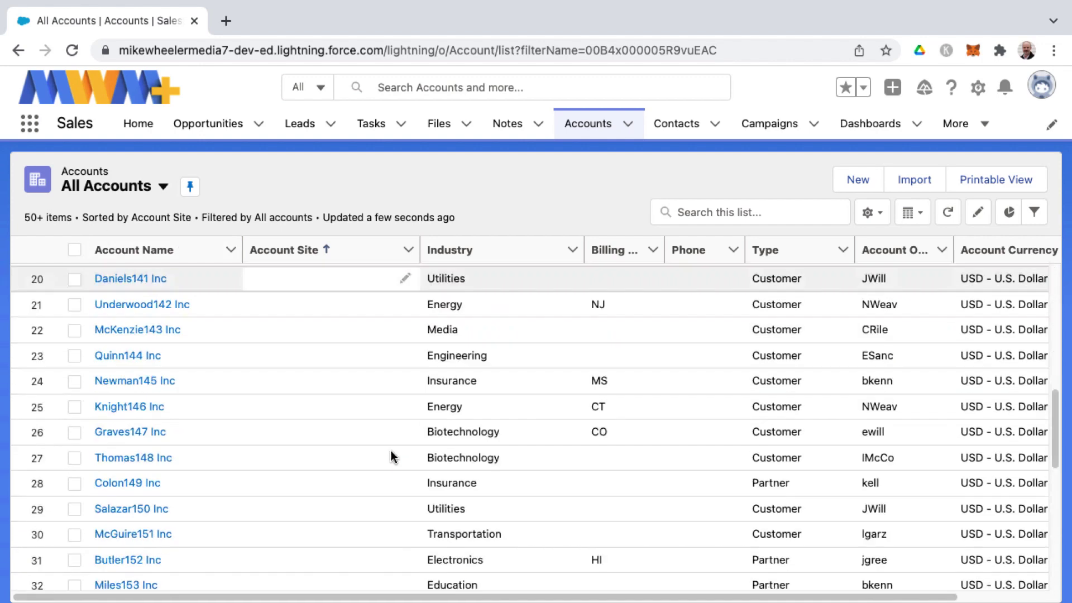
{"action": "scroll", "coordinate": [357, 444], "scroll_direction": "down", "scroll_amount": 20}
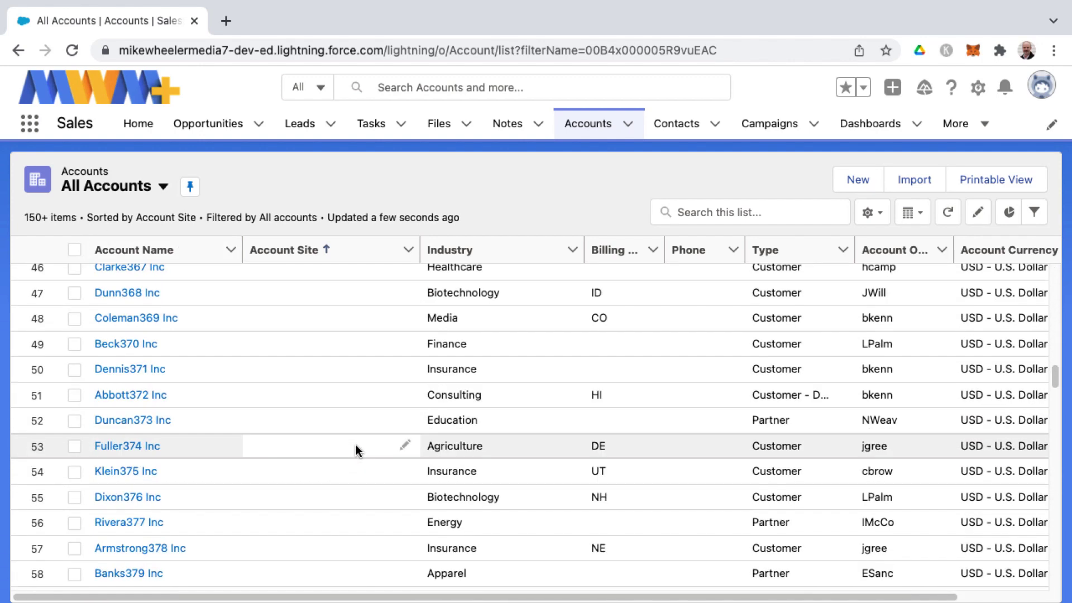
{"action": "scroll", "coordinate": [344, 443], "scroll_direction": "down", "scroll_amount": 20}
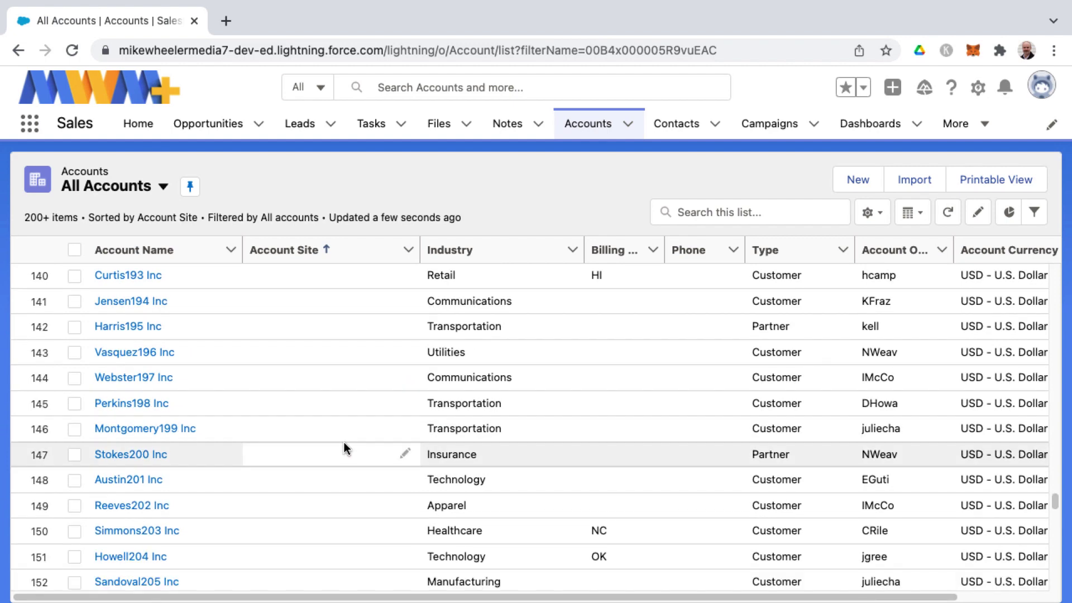
{"action": "scroll", "coordinate": [344, 446], "scroll_direction": "down", "scroll_amount": 8}
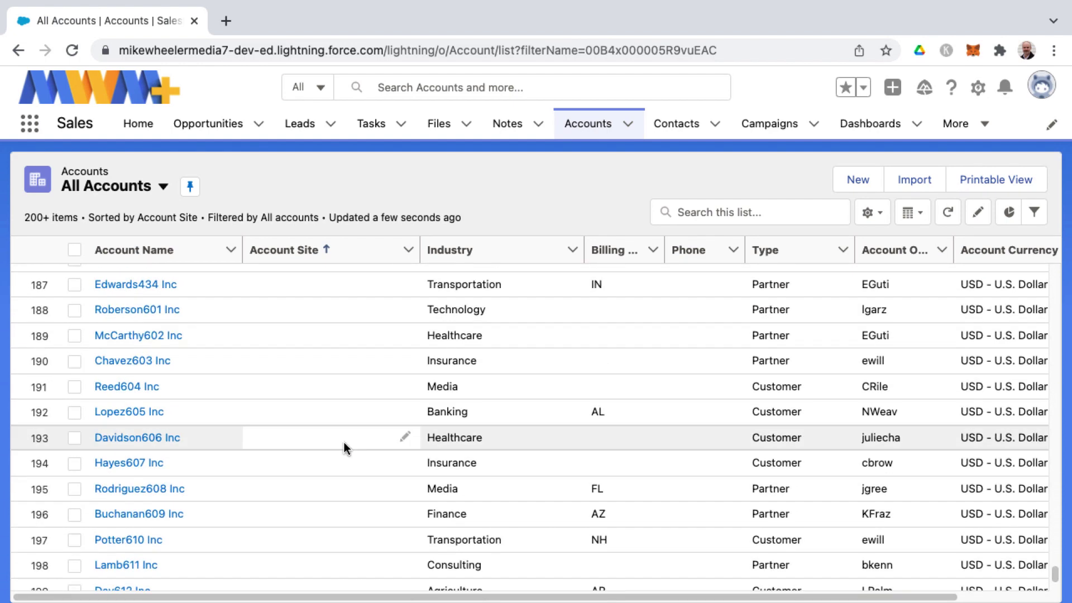
{"action": "scroll", "coordinate": [343, 441], "scroll_direction": "down", "scroll_amount": 1}
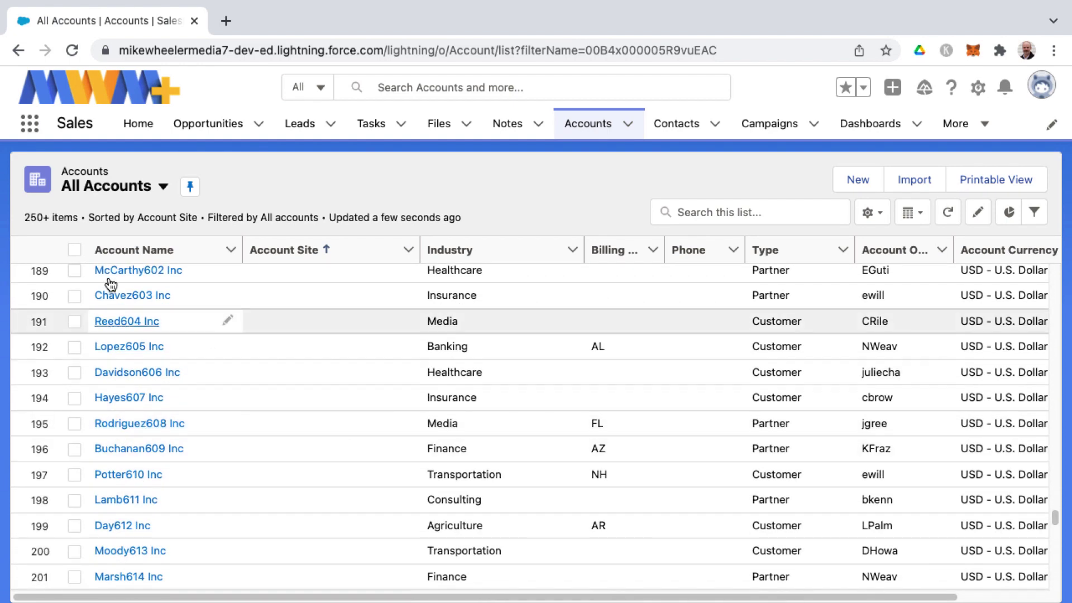
{"action": "left_click", "coordinate": [74, 249]}
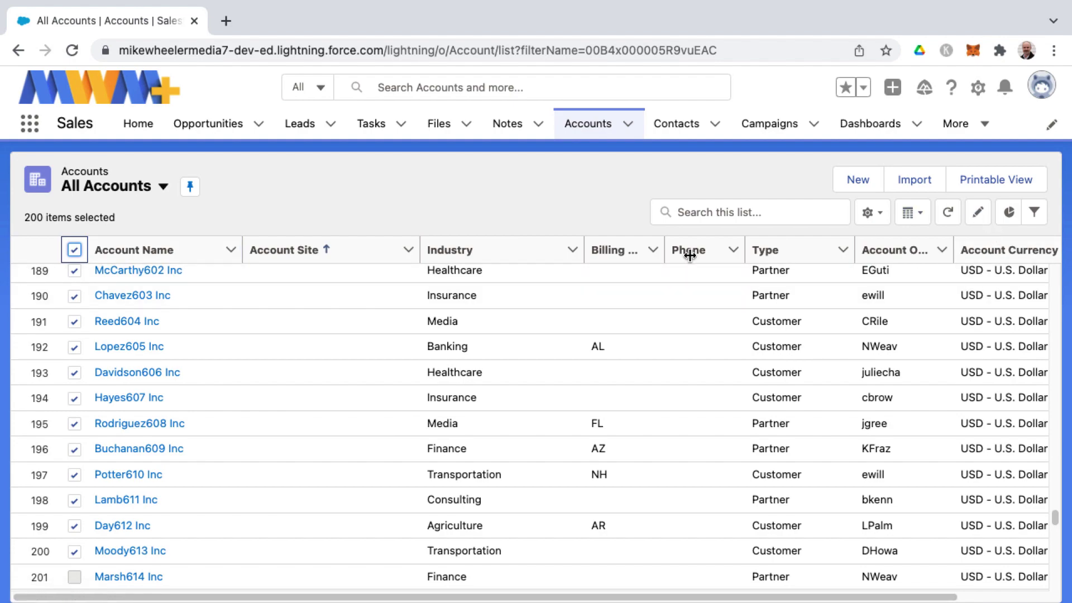
{"action": "scroll", "coordinate": [390, 334], "scroll_direction": "up", "scroll_amount": 15}
{"action": "scroll", "coordinate": [372, 366], "scroll_direction": "up", "scroll_amount": 20}
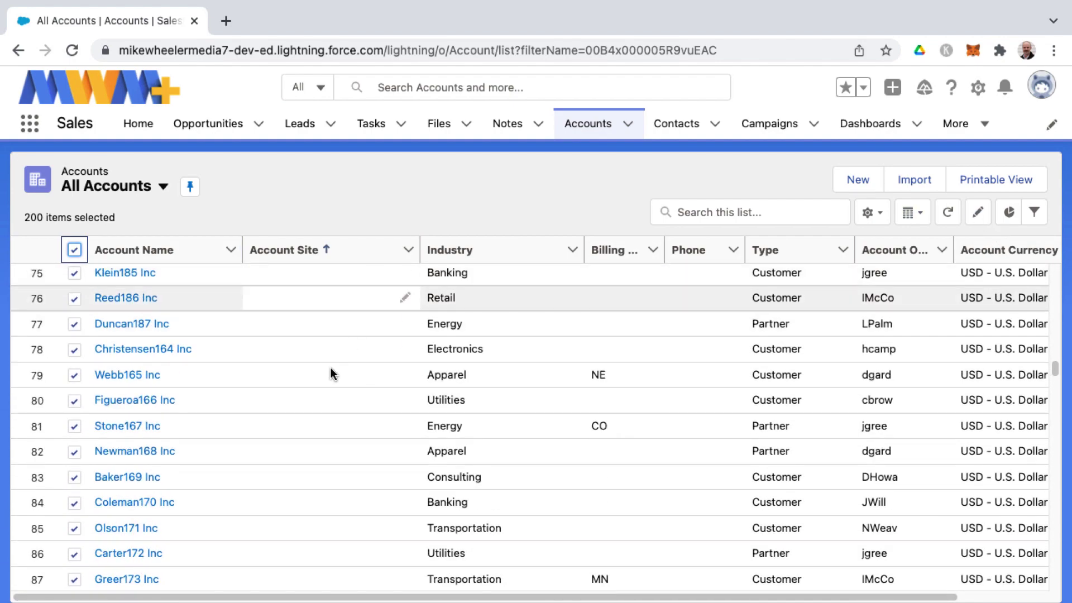
{"action": "scroll", "coordinate": [346, 334], "scroll_direction": "up", "scroll_amount": 14}
{"action": "scroll", "coordinate": [352, 346], "scroll_direction": "up", "scroll_amount": 11}
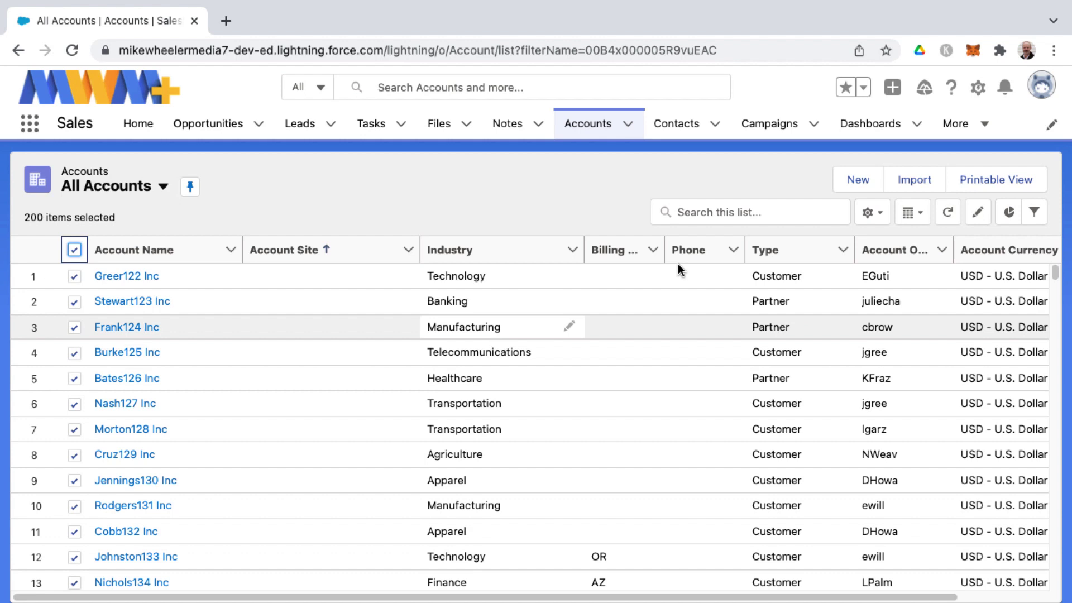
Enter HQ as Account Site and apply it to all 200 selected accounts
{"action": "left_click", "coordinate": [980, 219]}
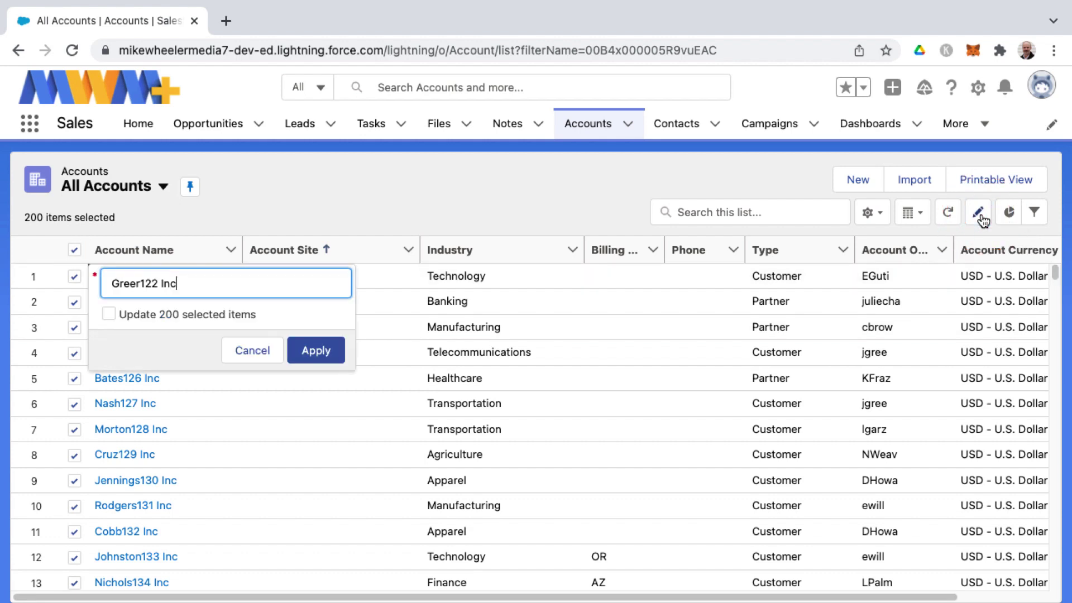
{"action": "key", "text": "Tab"}
{"action": "key", "text": "Tab"}
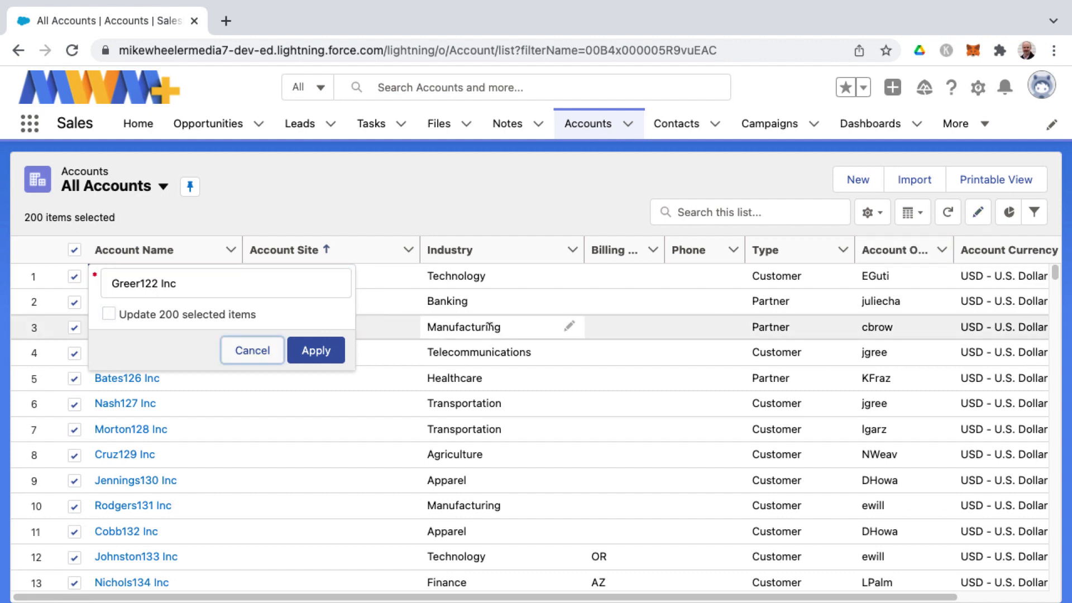
{"action": "key", "text": "Return"}
{"action": "key", "text": "Right"}
{"action": "key", "text": "Return"}
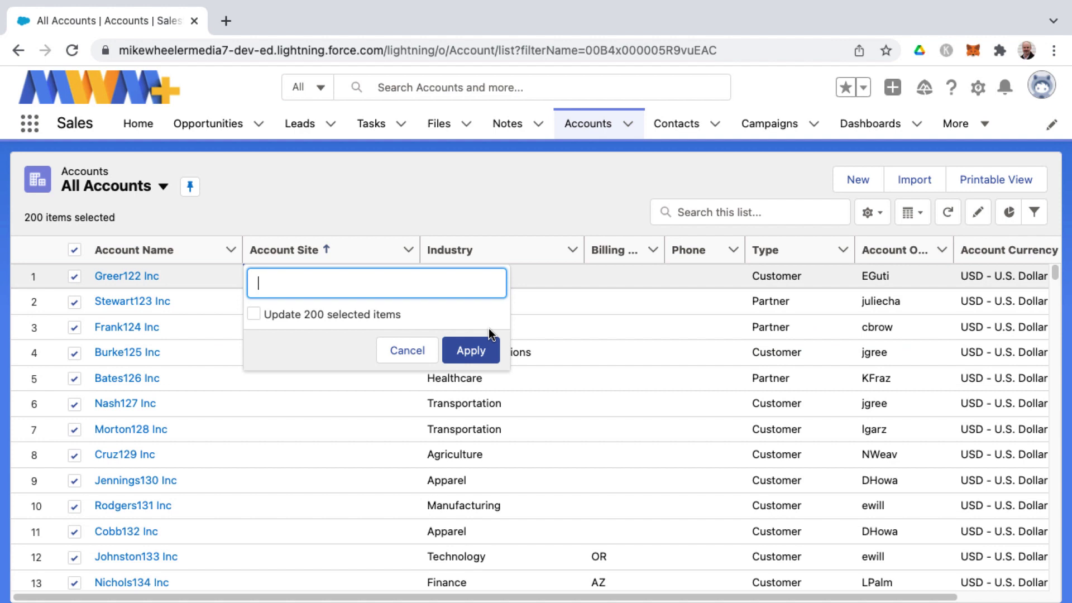
{"action": "type", "text": "HQ"}
{"action": "key", "text": "Tab"}
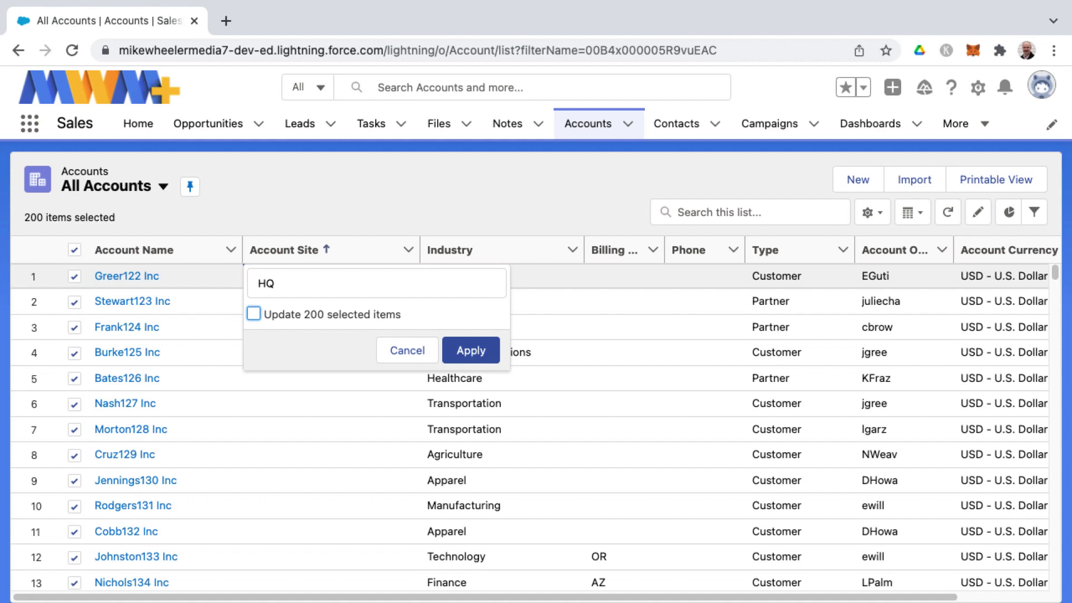
{"action": "key", "text": "space"}
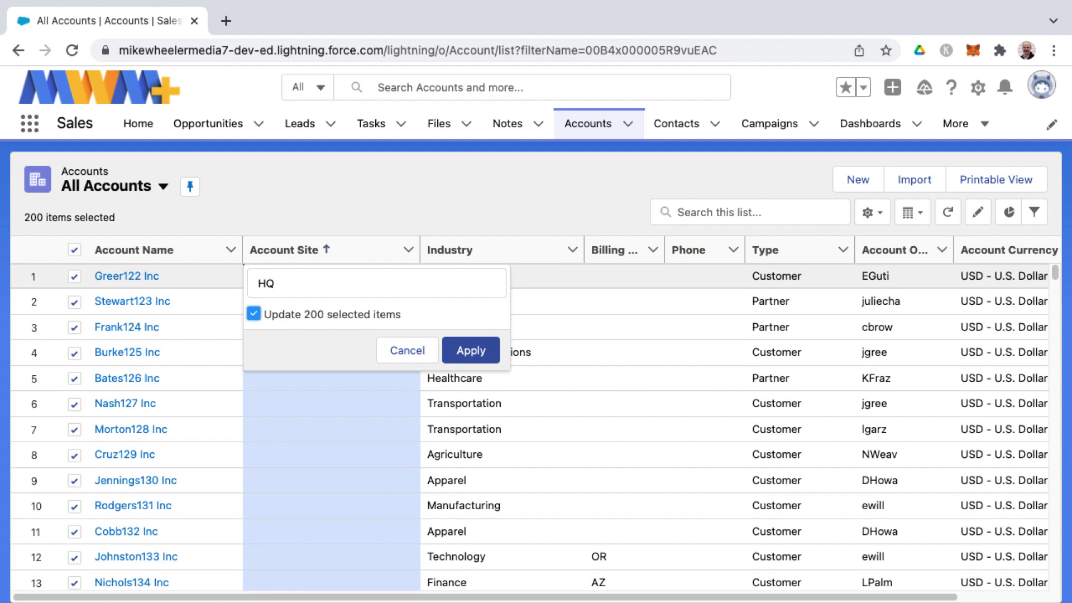
{"action": "key", "text": "Tab"}
{"action": "key", "text": "Tab"}
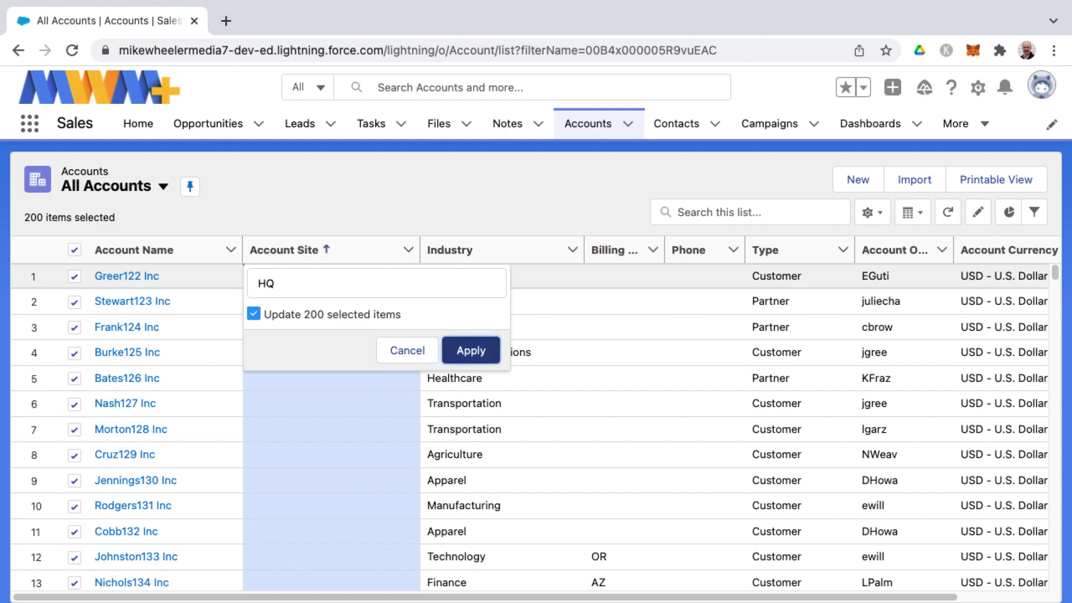
{"action": "key", "text": "Return"}
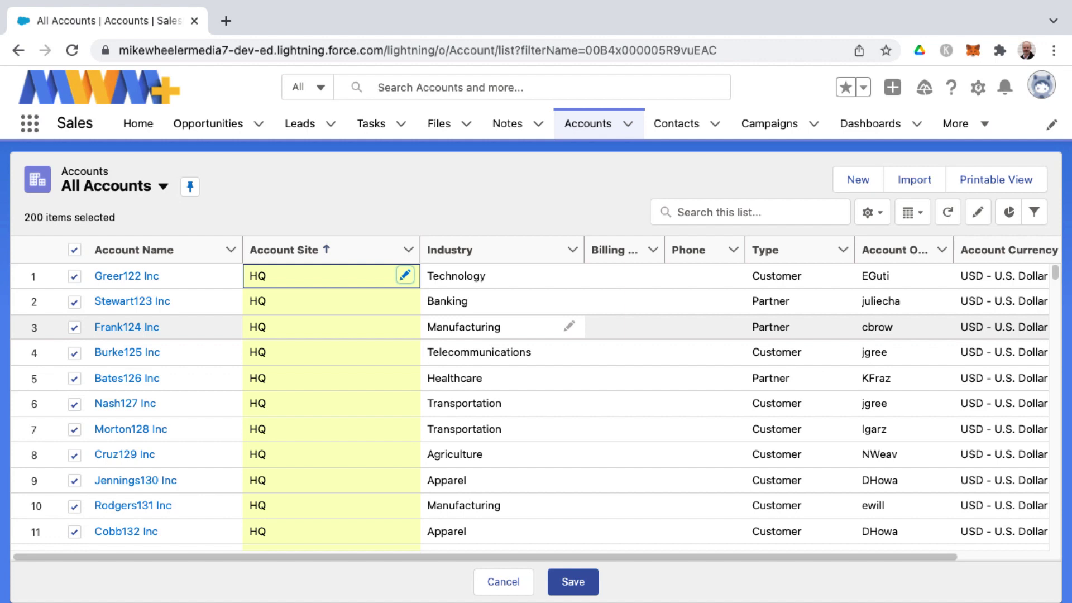
Save the pending HQ Account Site edits for the 200 accounts
{"action": "left_click", "coordinate": [560, 584]}
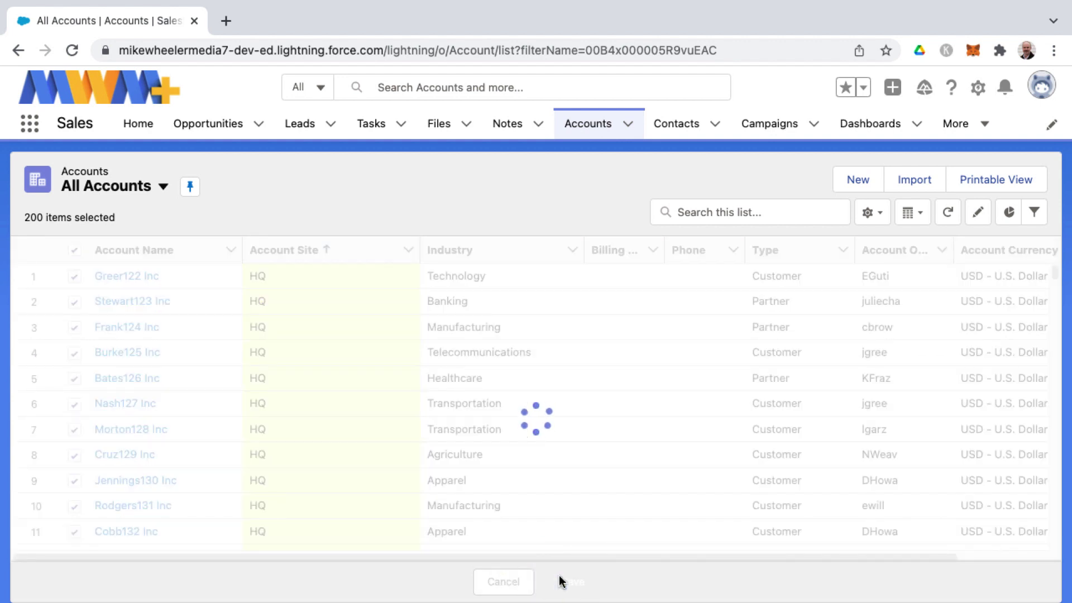